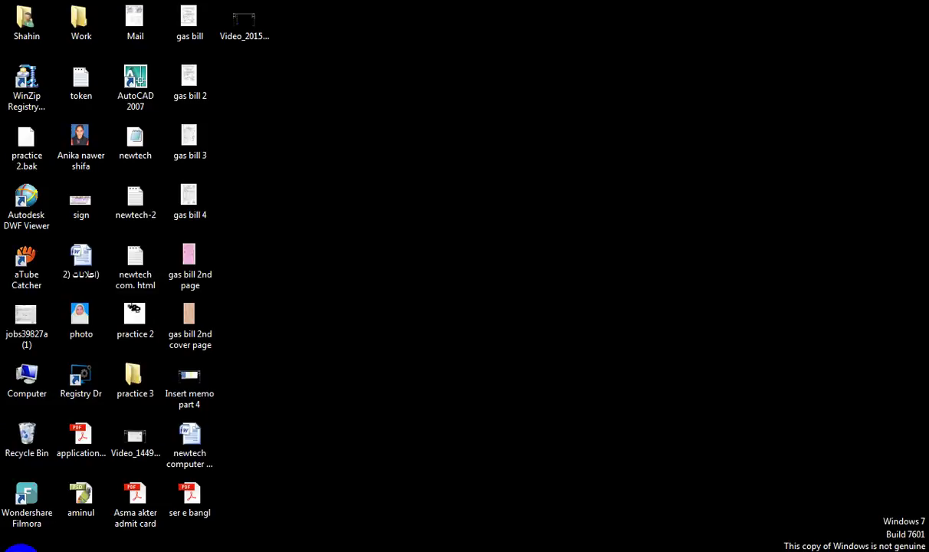
Start Microsoft Office Word 2007 from the installed Microsoft Office programs.
{"action": "left_click", "coordinate": [14, 545]}
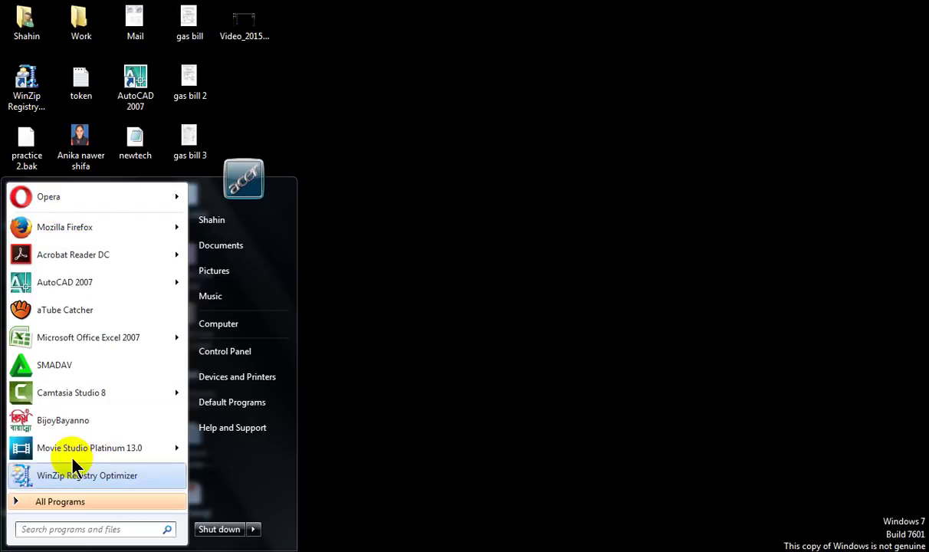
{"action": "left_click", "coordinate": [61, 504]}
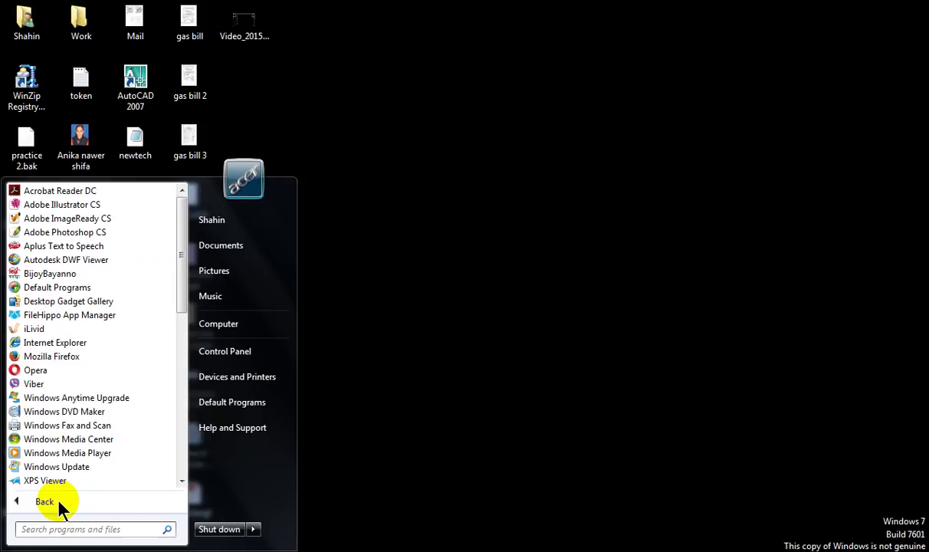
{"action": "scroll", "coordinate": [115, 384], "scroll_direction": "down", "scroll_amount": 7}
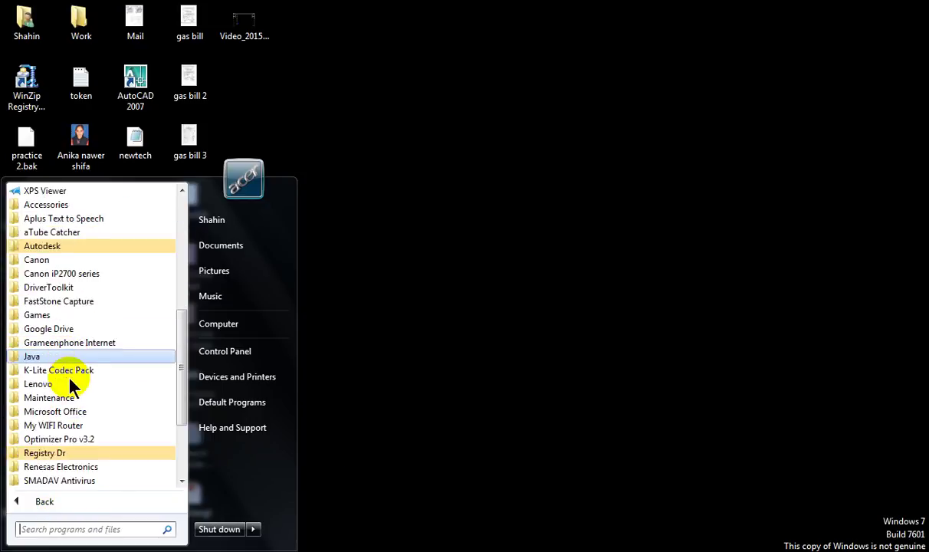
{"action": "left_click", "coordinate": [105, 415]}
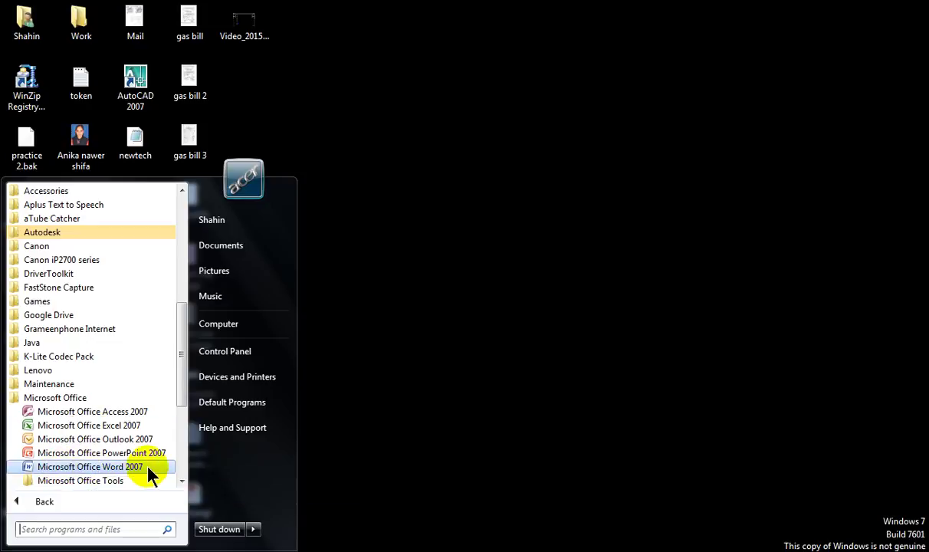
{"action": "left_click", "coordinate": [123, 468]}
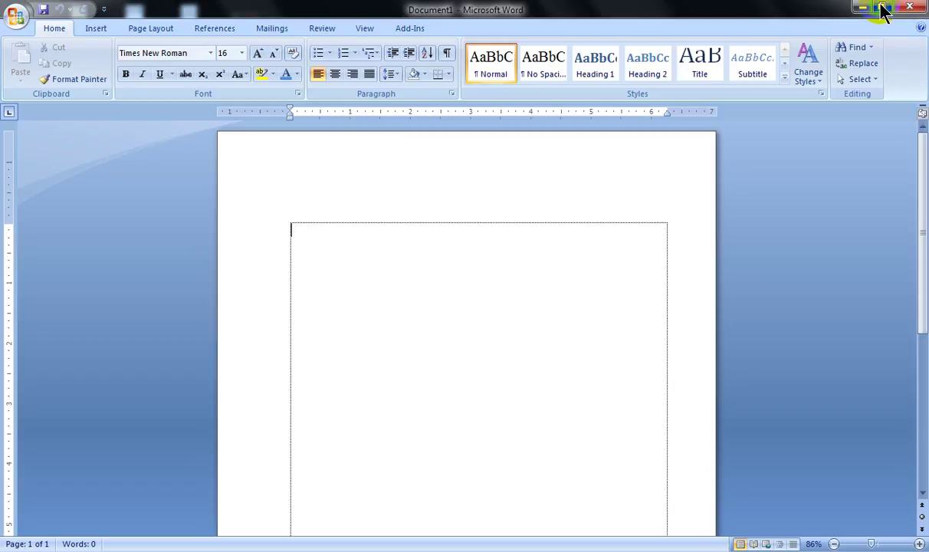
Restore the Word window to a smaller size, move it across the desktop, and maximize it again.
{"action": "left_click", "coordinate": [882, 9]}
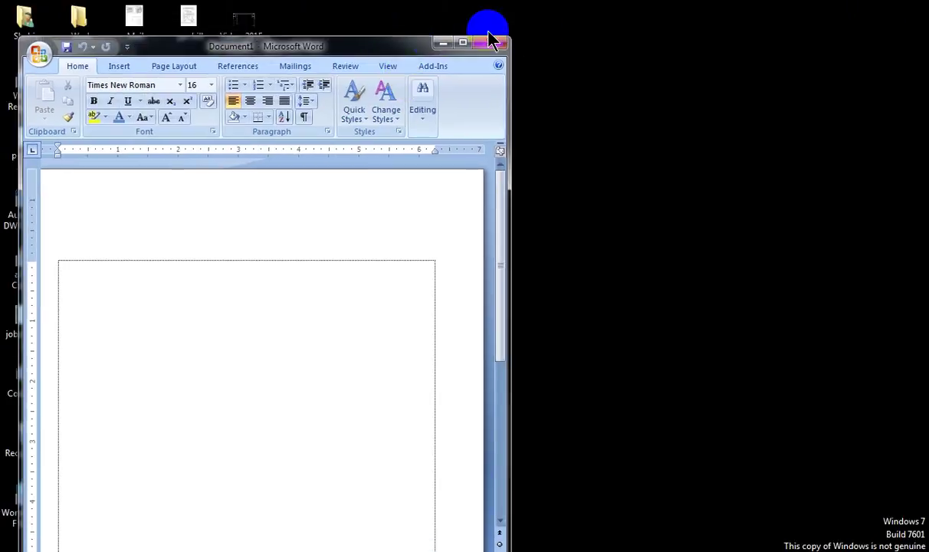
{"action": "left_click_drag", "start_coordinate": [490, 82], "coordinate": [468, 99]}
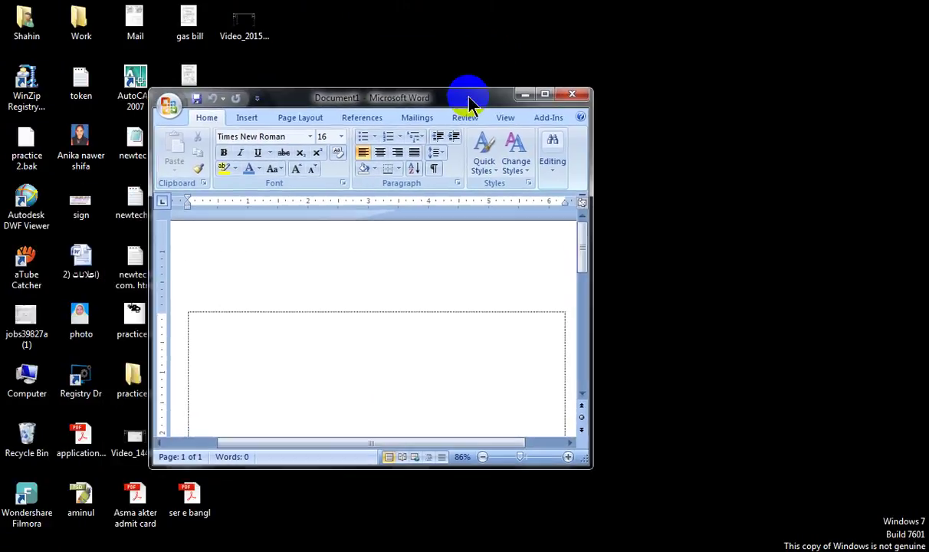
{"action": "left_click", "coordinate": [545, 95]}
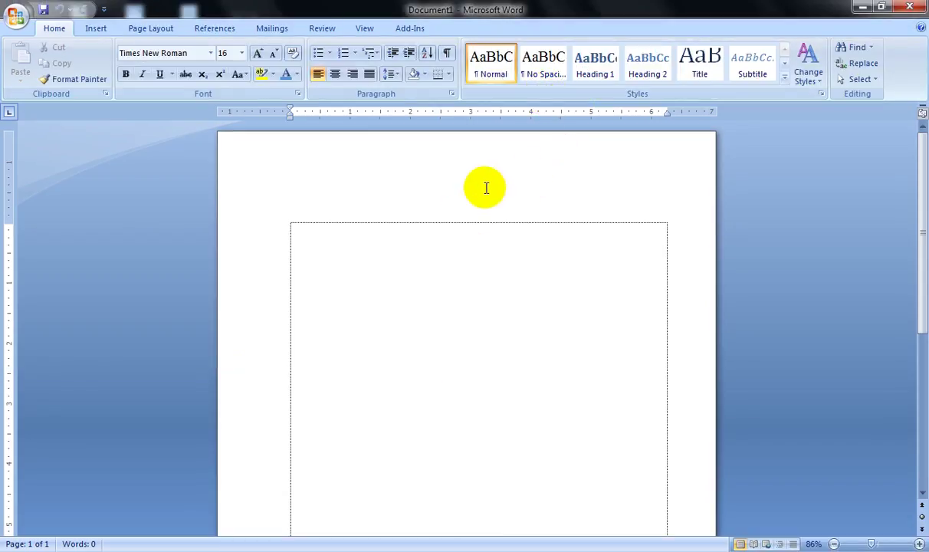
Minimize the Document1 window and bring it back to the screen.
{"action": "left_click", "coordinate": [862, 10]}
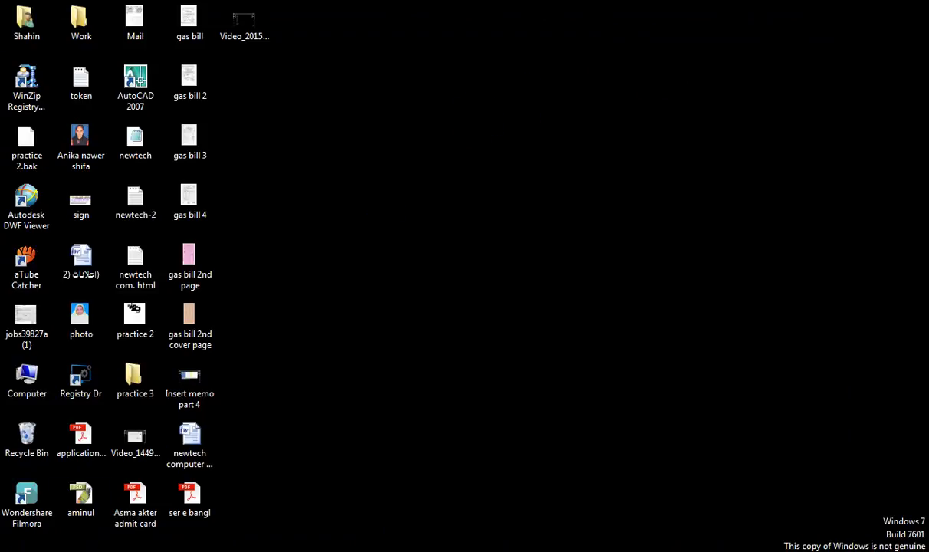
{"action": "mouse_move", "coordinate": [94, 549]}
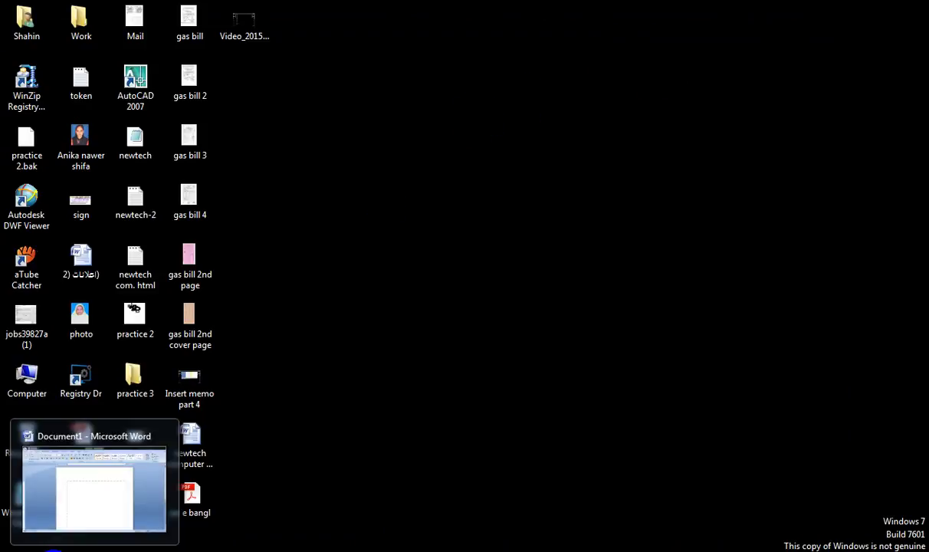
{"action": "left_click", "coordinate": [64, 549]}
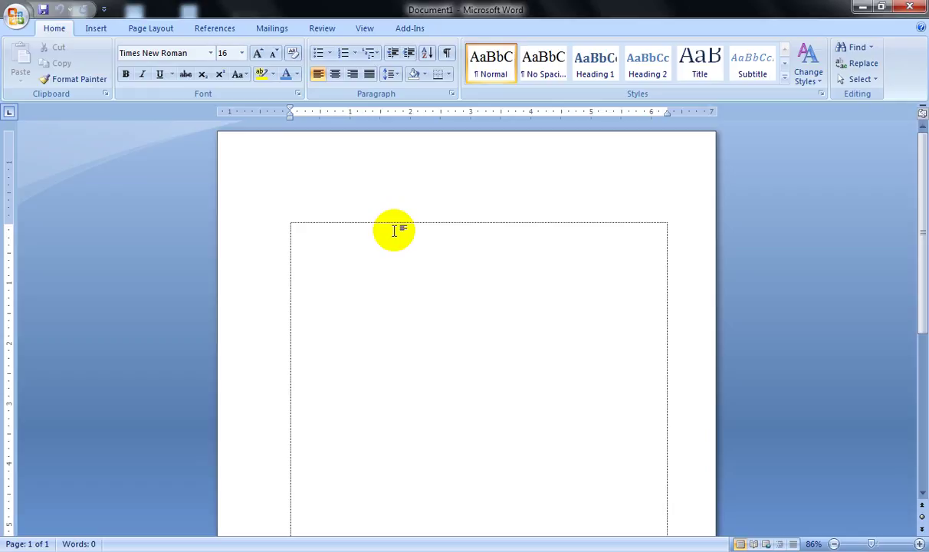
Examine the file commands with the recent documents, and the command sets from Insert through Add-Ins.
{"action": "left_click", "coordinate": [17, 18]}
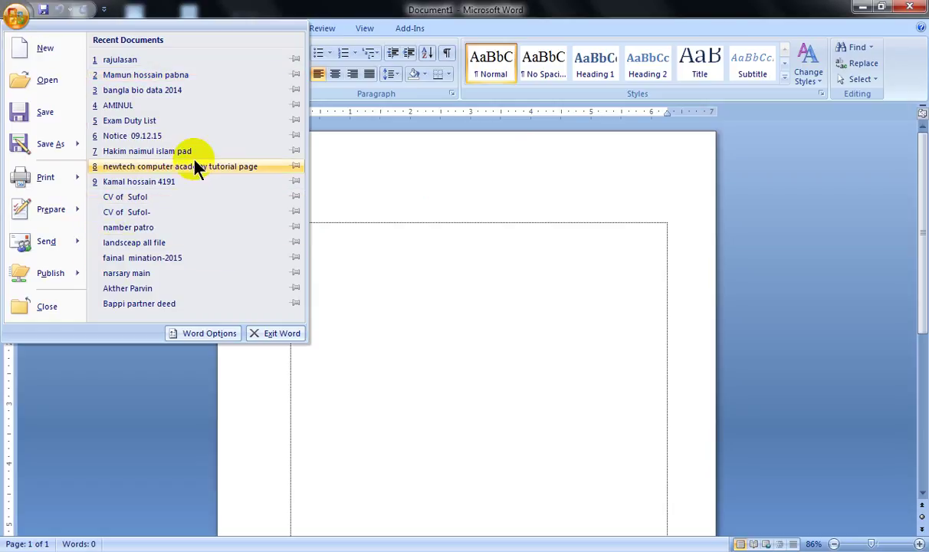
{"action": "left_click", "coordinate": [447, 196]}
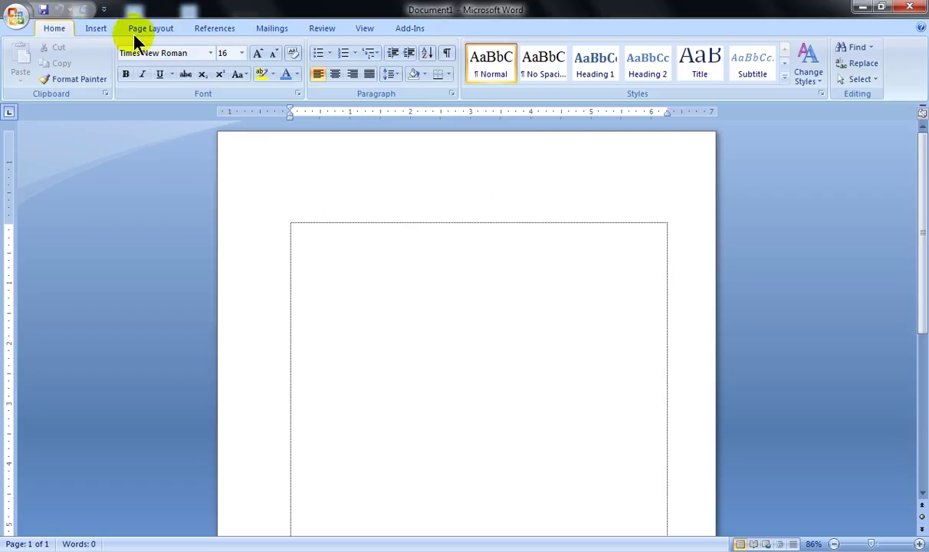
{"action": "left_click", "coordinate": [93, 29]}
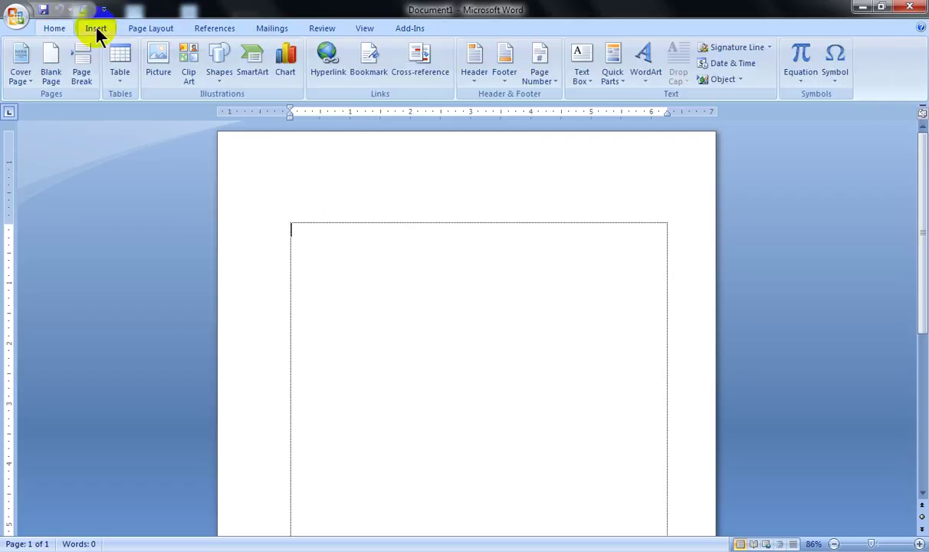
{"action": "left_click", "coordinate": [141, 30]}
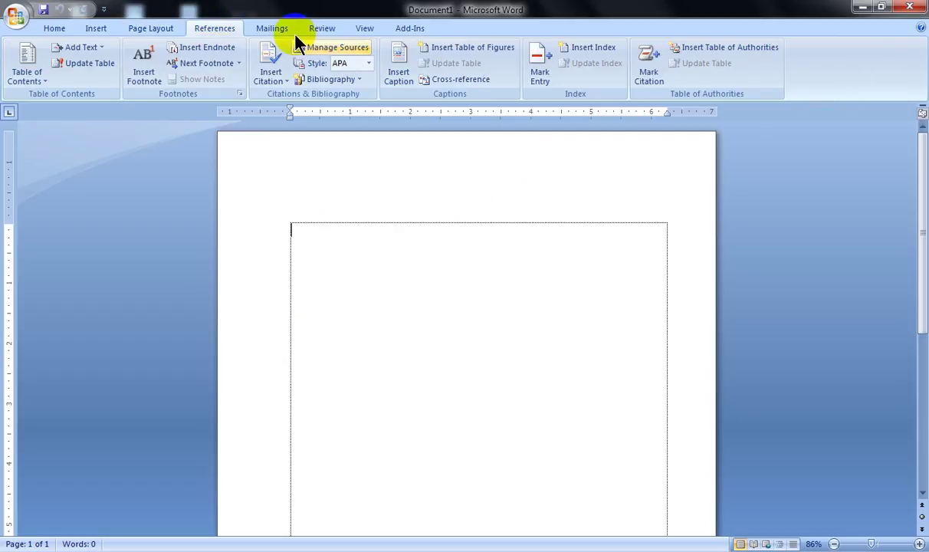
{"action": "left_click", "coordinate": [272, 29]}
{"action": "left_click", "coordinate": [320, 31]}
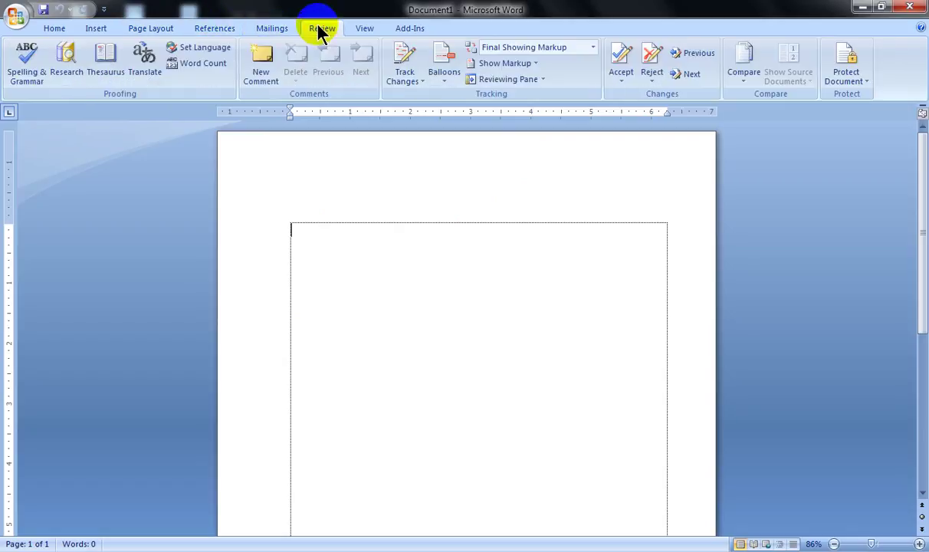
{"action": "left_click", "coordinate": [369, 31]}
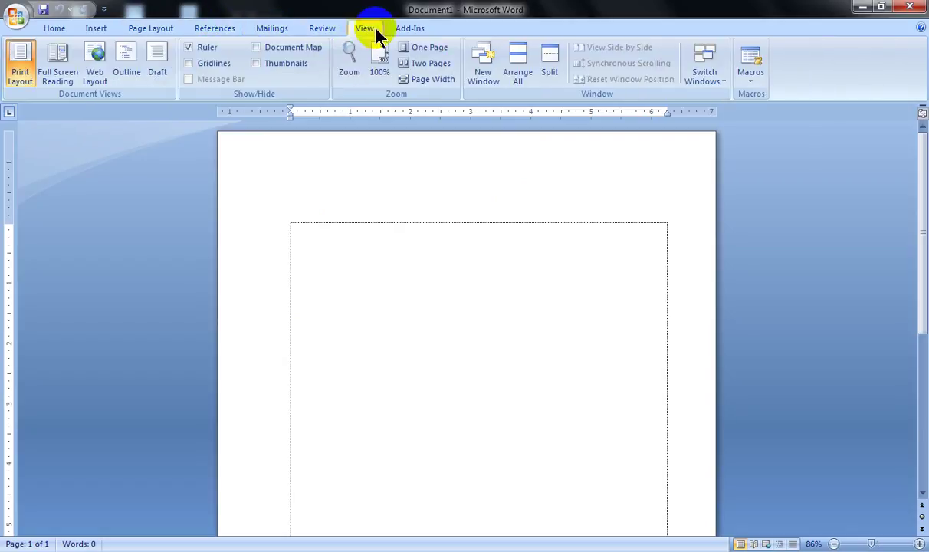
{"action": "left_click", "coordinate": [422, 34]}
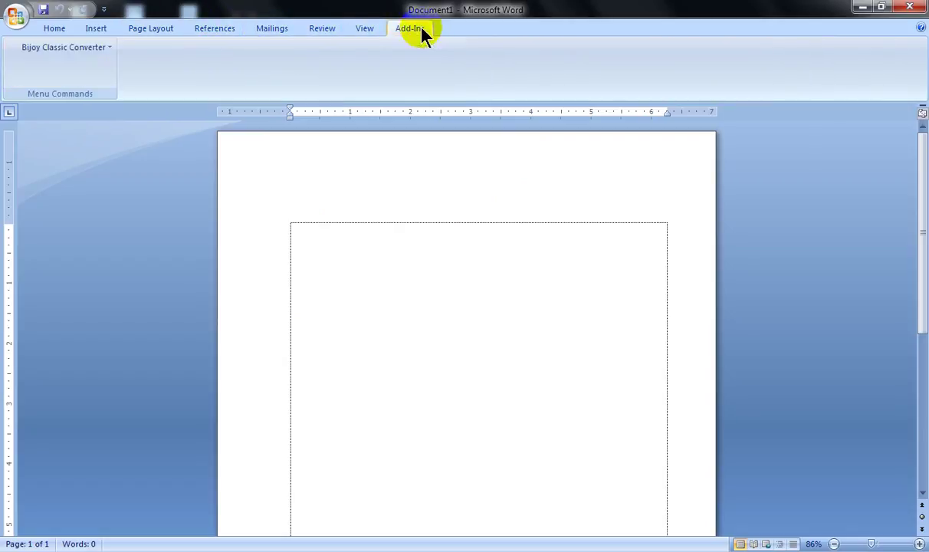
Review the Home, Page Layout and View command sets, ending on Home with the blank page active.
{"action": "left_click", "coordinate": [58, 31]}
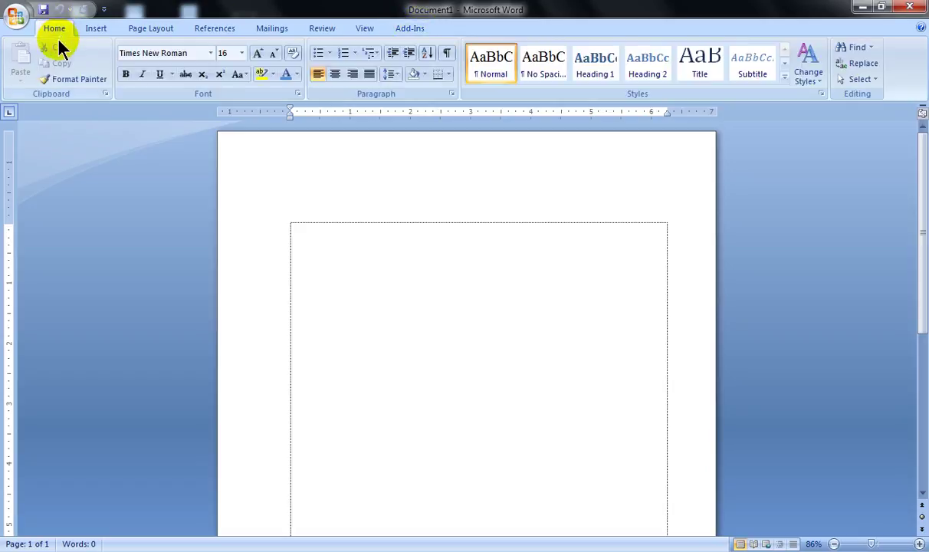
{"action": "left_click", "coordinate": [154, 29]}
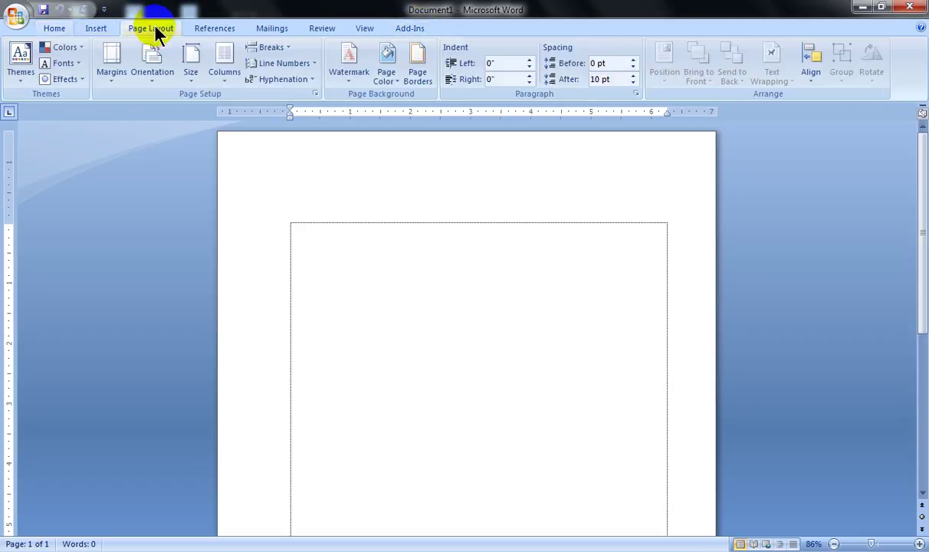
{"action": "left_click", "coordinate": [365, 29]}
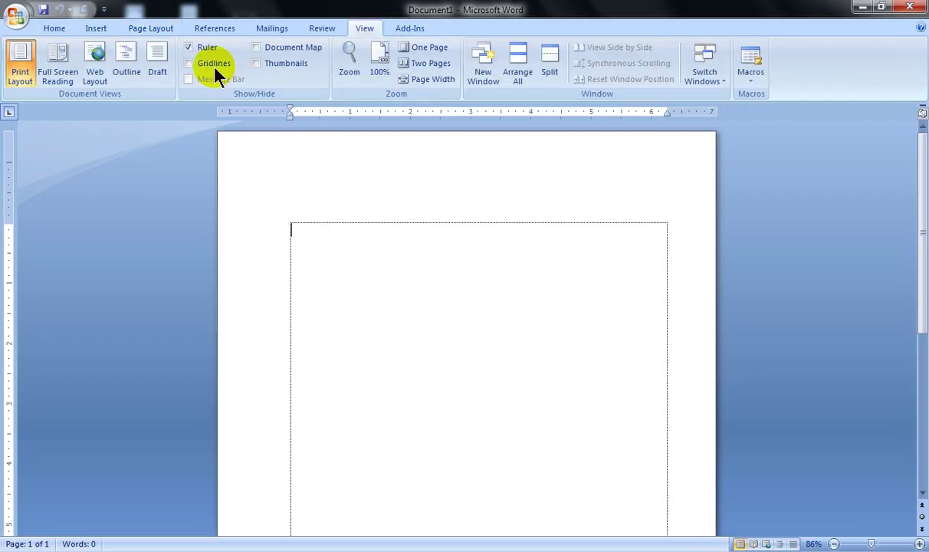
{"action": "left_click", "coordinate": [55, 29]}
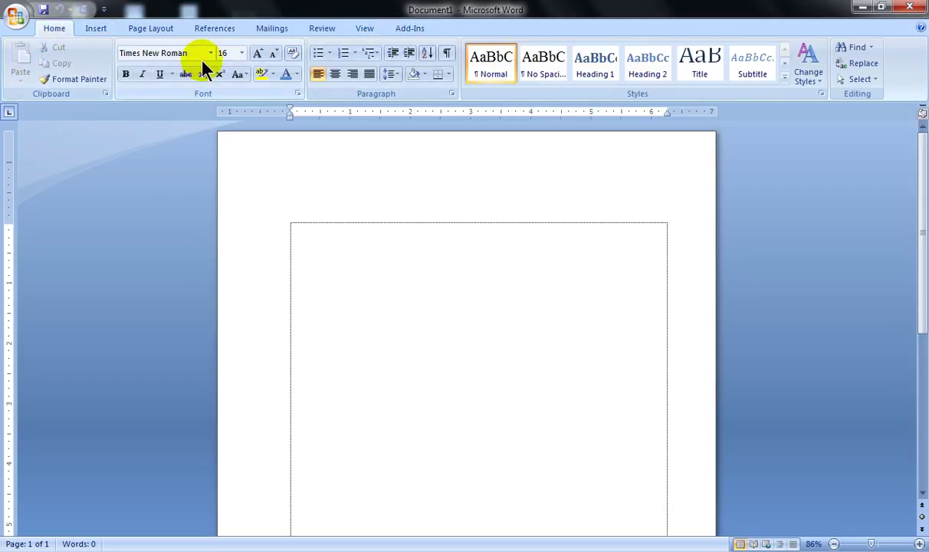
{"action": "left_click", "coordinate": [399, 246]}
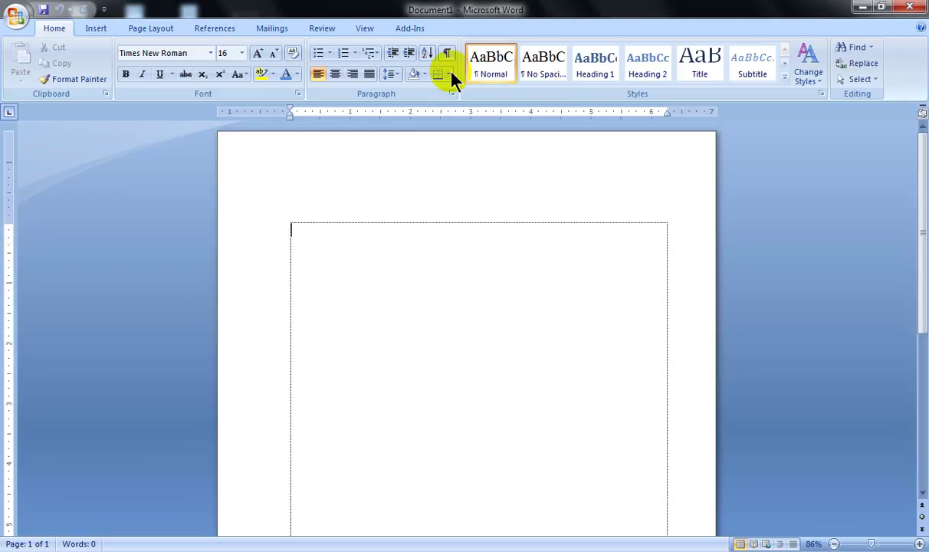
Hide the document's Ruler and show it again.
{"action": "left_click", "coordinate": [364, 28]}
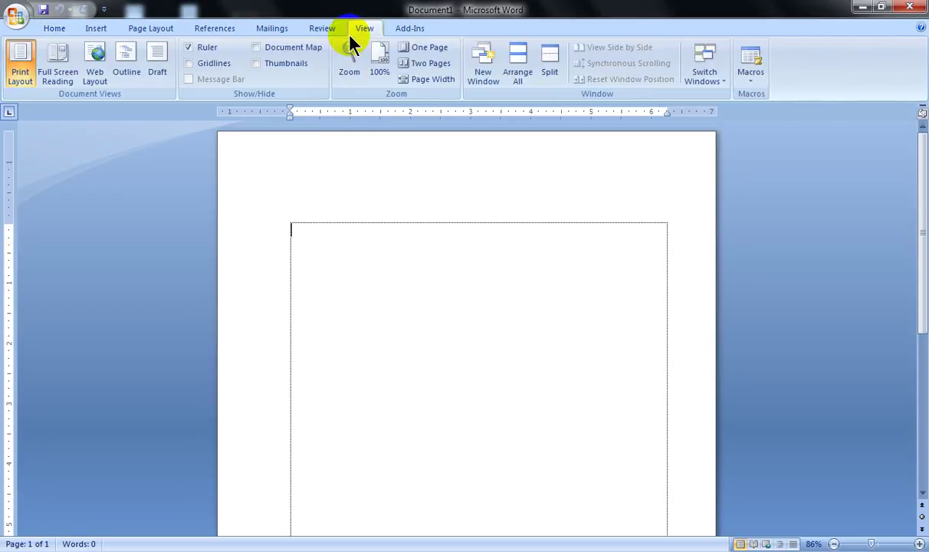
{"action": "left_click", "coordinate": [191, 49]}
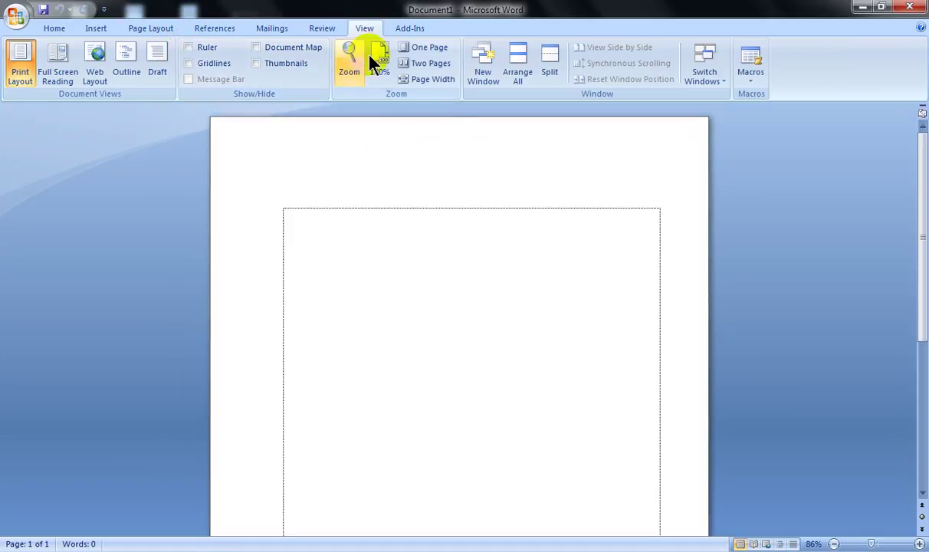
{"action": "left_click", "coordinate": [201, 51]}
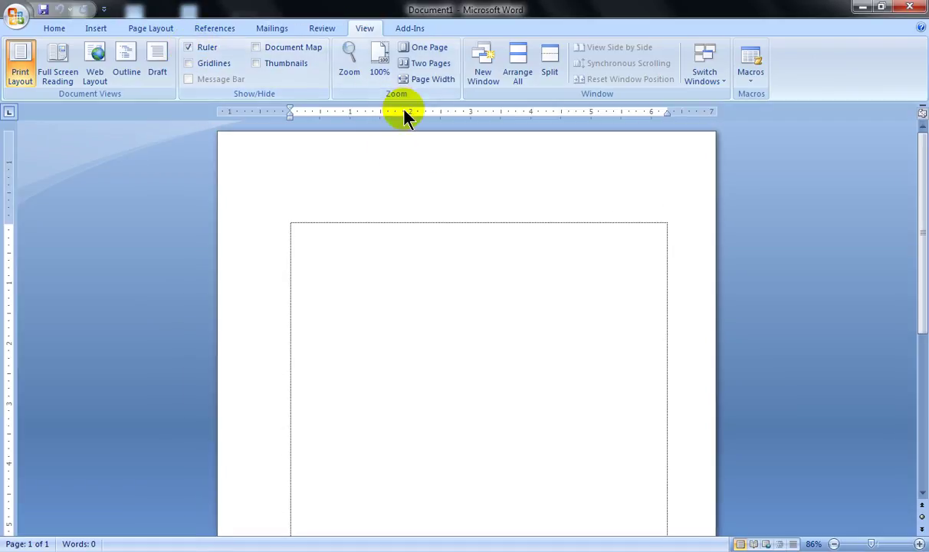
Enter the sample text "dfgdfg" at the start of the blank page.
{"action": "left_click", "coordinate": [54, 31]}
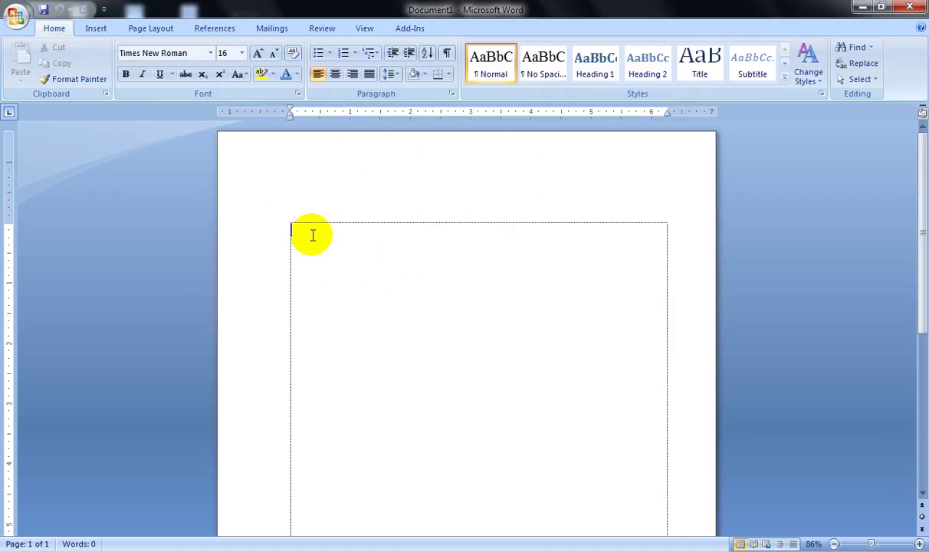
{"action": "type", "text": "dfgdfg"}
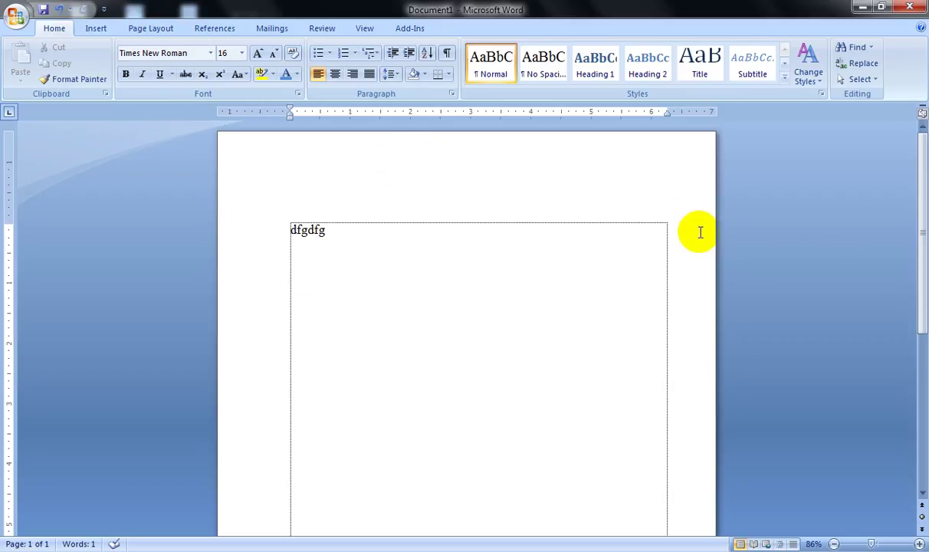
{"action": "scroll", "coordinate": [605, 261], "scroll_direction": "down", "scroll_amount": 5}
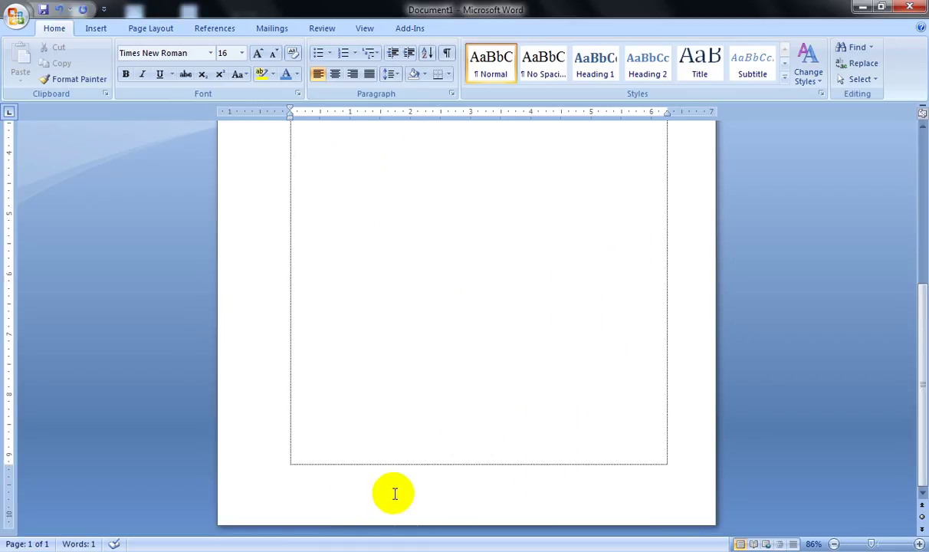
Zoom the page out to 46% and dismiss the Windows color scheme prompt without choosing an option.
{"action": "scroll", "coordinate": [444, 351], "scroll_direction": "down", "scroll_amount": 3}
{"action": "scroll", "coordinate": [407, 330], "scroll_direction": "down", "scroll_amount": 1}
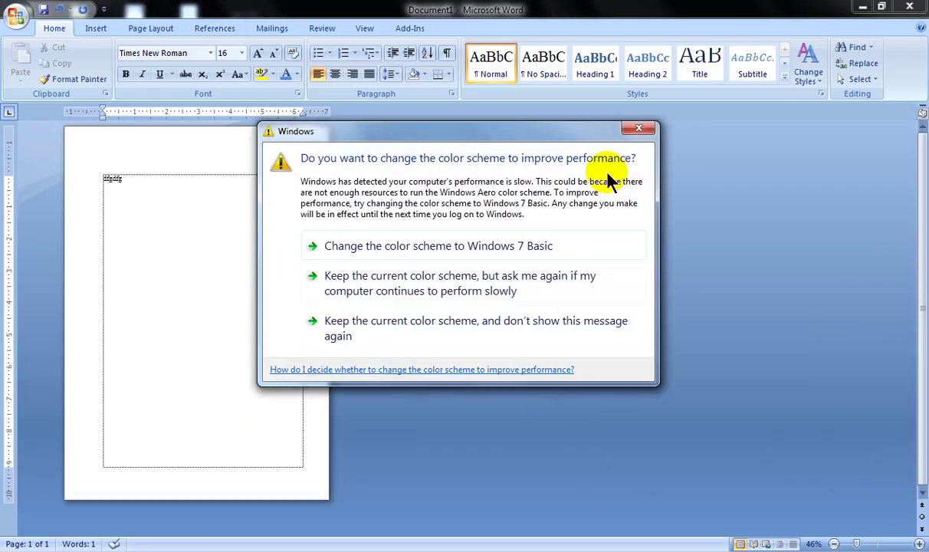
{"action": "left_click", "coordinate": [639, 129]}
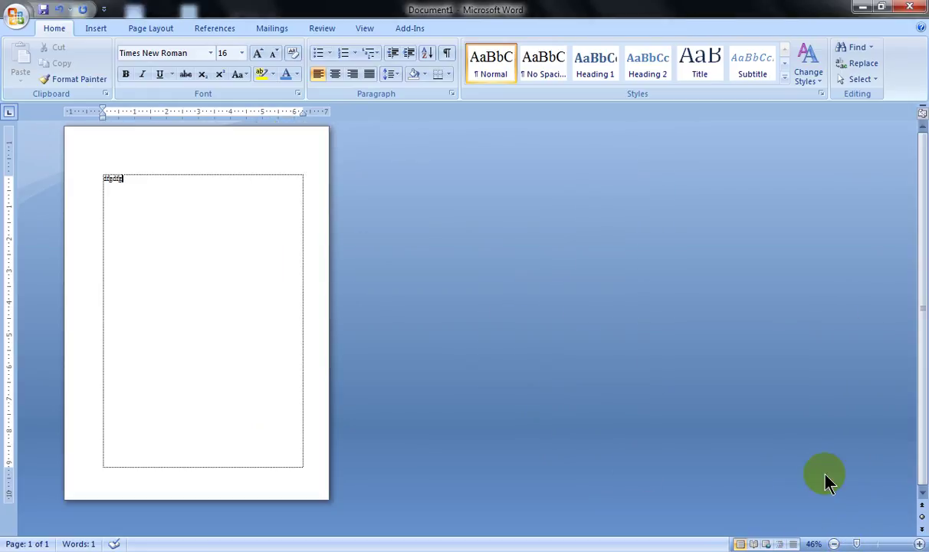
Set the document zoom to 100%, and raise it in 10% increments to 140%.
{"action": "left_click", "coordinate": [878, 545]}
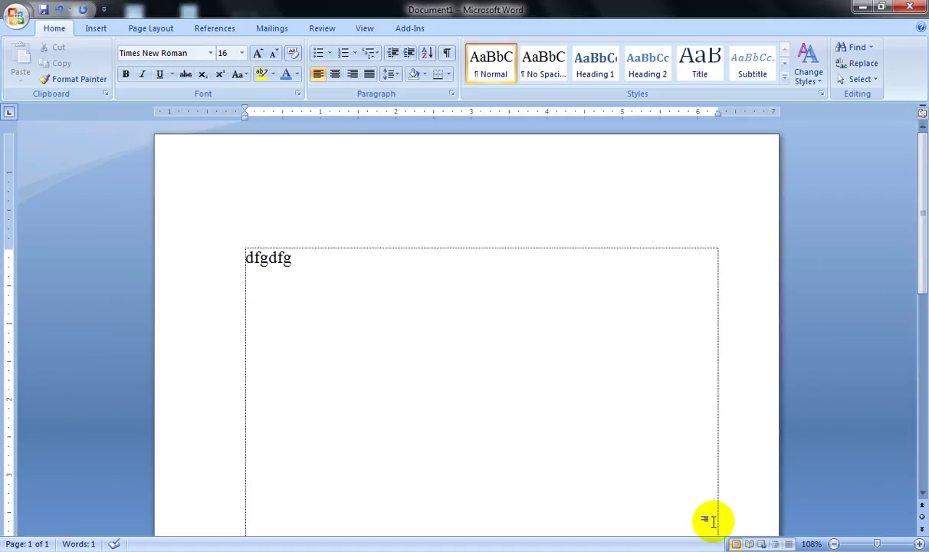
{"action": "left_click", "coordinate": [835, 544]}
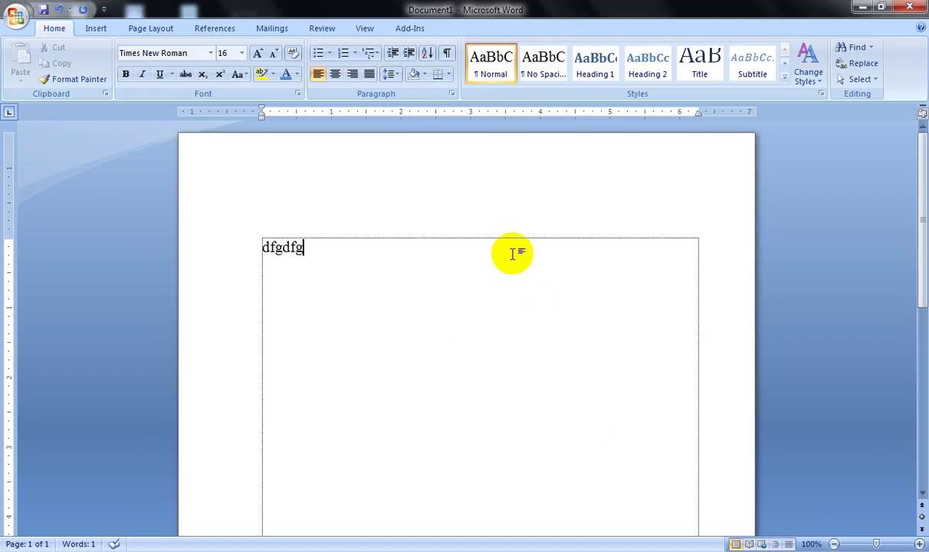
{"action": "left_click", "coordinate": [919, 544]}
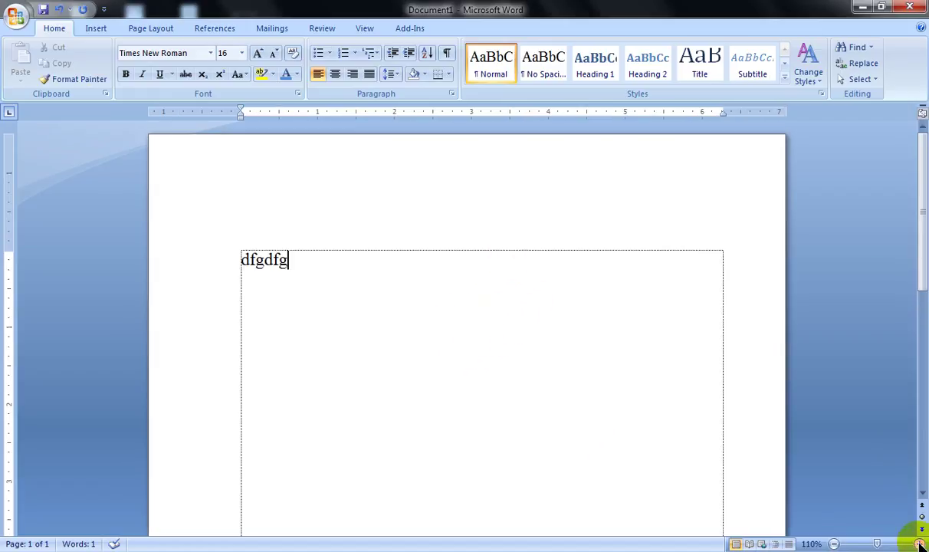
{"action": "left_click", "coordinate": [919, 543]}
{"action": "left_click", "coordinate": [919, 544]}
{"action": "left_click", "coordinate": [920, 544]}
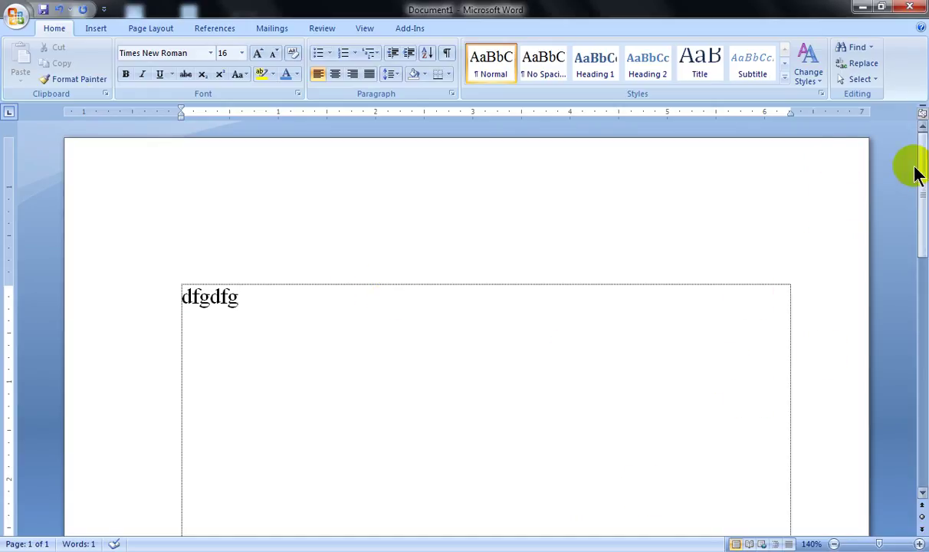
Scroll down the page and raise the document zoom in 10% increments to 190%.
{"action": "mouse_move", "coordinate": [924, 152]}
{"action": "left_mouse_down"}
{"action": "mouse_move", "coordinate": [925, 410]}
{"action": "mouse_move", "coordinate": [912, 146]}
{"action": "left_mouse_up"}
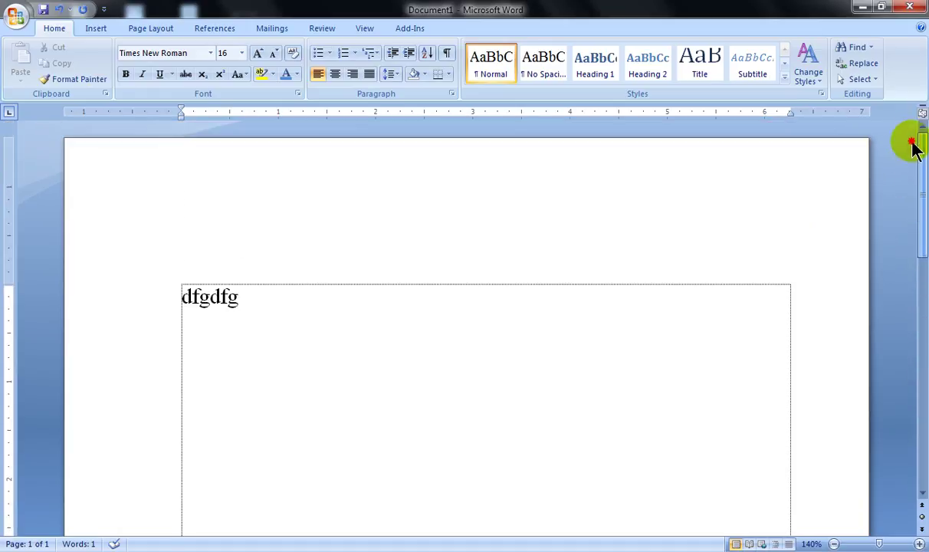
{"action": "left_click", "coordinate": [923, 495]}
{"action": "left_click_drag", "start_coordinate": [923, 496], "coordinate": [924, 497]}
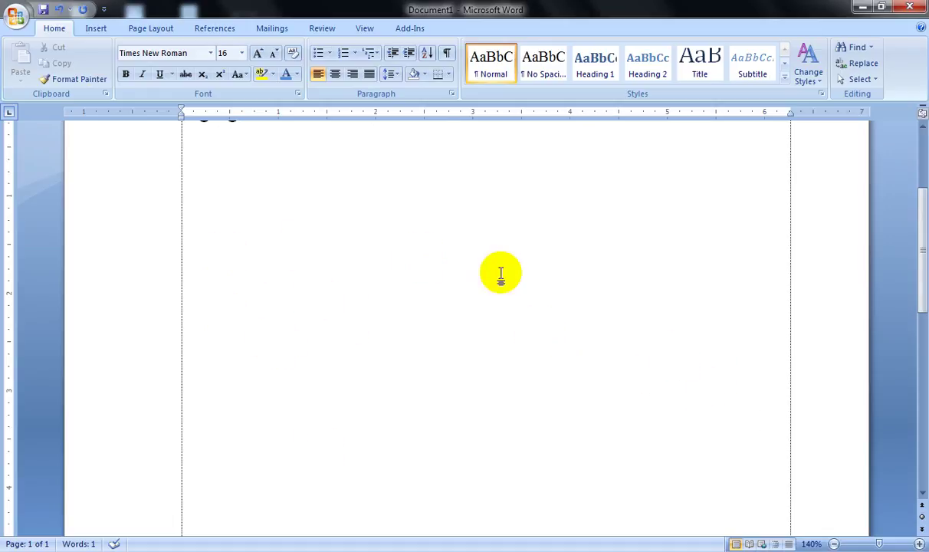
{"action": "left_click", "coordinate": [919, 544]}
{"action": "left_click", "coordinate": [919, 544]}
{"action": "left_click", "coordinate": [919, 544]}
{"action": "left_click", "coordinate": [919, 544]}
{"action": "left_click", "coordinate": [919, 543]}
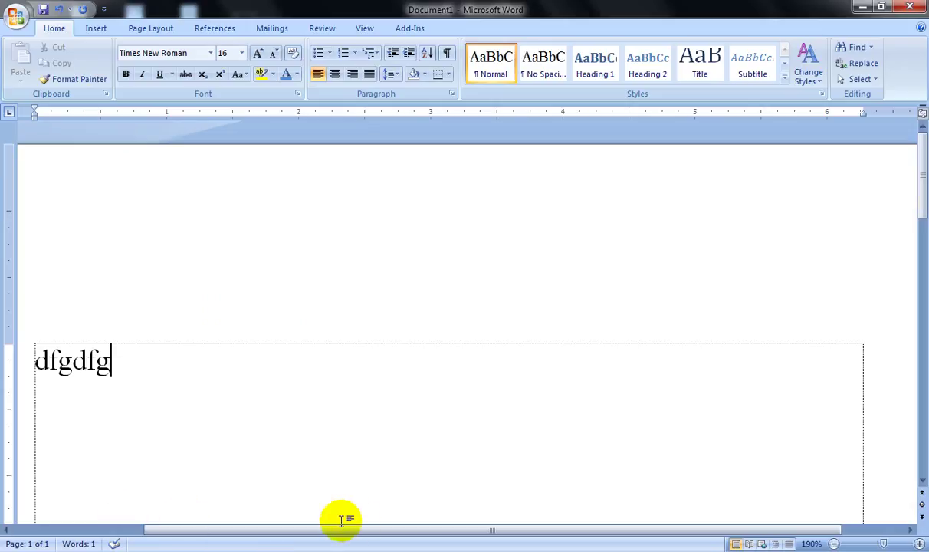
Scroll the enlarged page horizontally to both edges, and set the document zoom to 100%.
{"action": "left_click", "coordinate": [911, 530]}
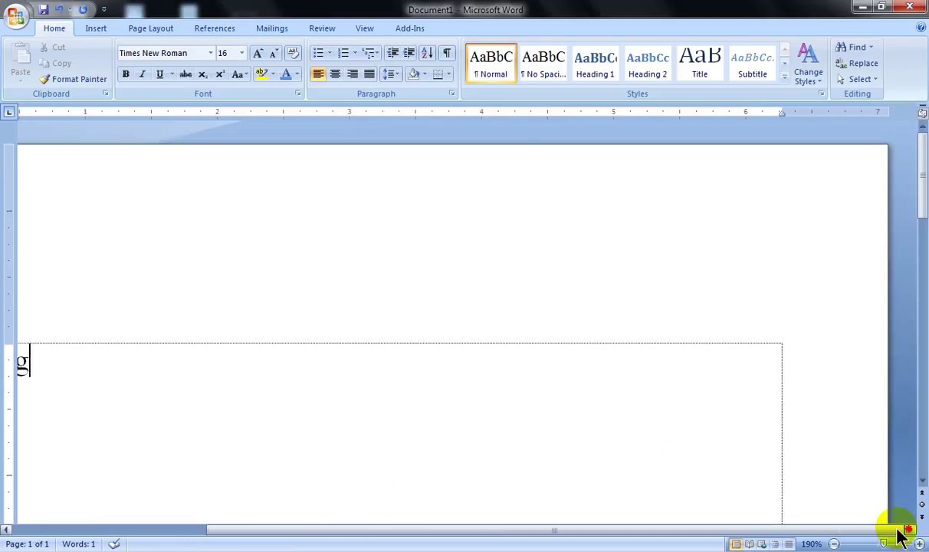
{"action": "left_click", "coordinate": [5, 530]}
{"action": "left_click", "coordinate": [5, 530]}
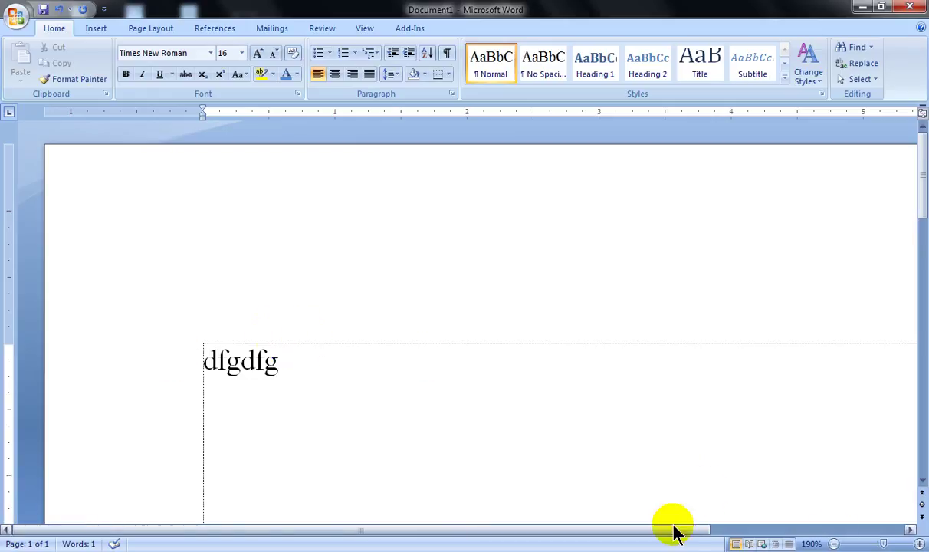
{"action": "left_click_drag", "start_coordinate": [884, 543], "coordinate": [878, 544]}
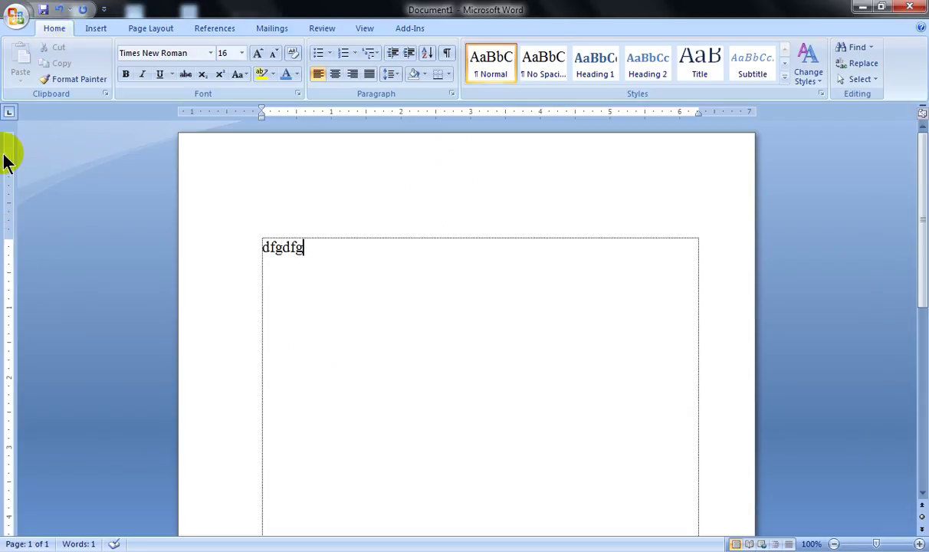
Reduce the page's top margin, and extend the text with "dfgdsf dfgdfgd d" and a second line "dlfgk d’lk".
{"action": "left_click_drag", "start_coordinate": [7, 237], "coordinate": [24, 190]}
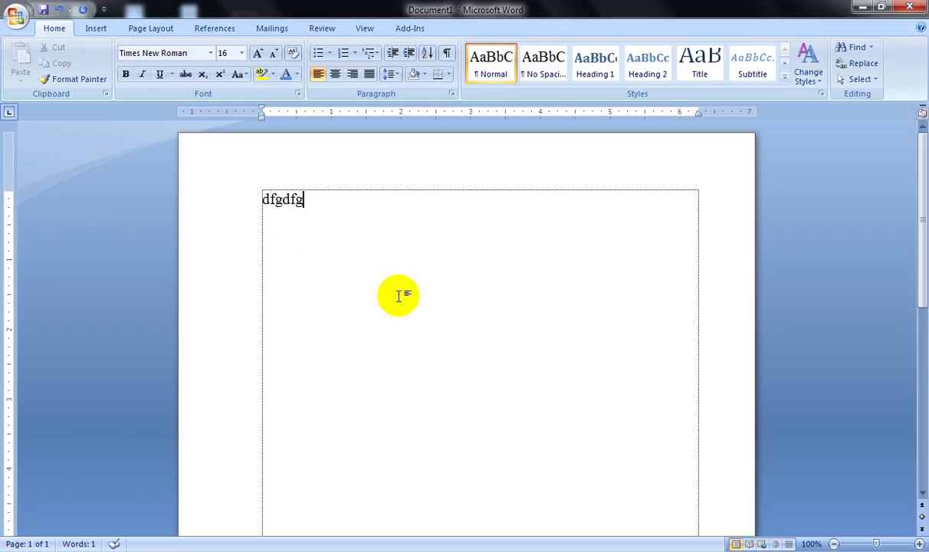
{"action": "type", "text": "dfgdsf dfgdfgd d"}
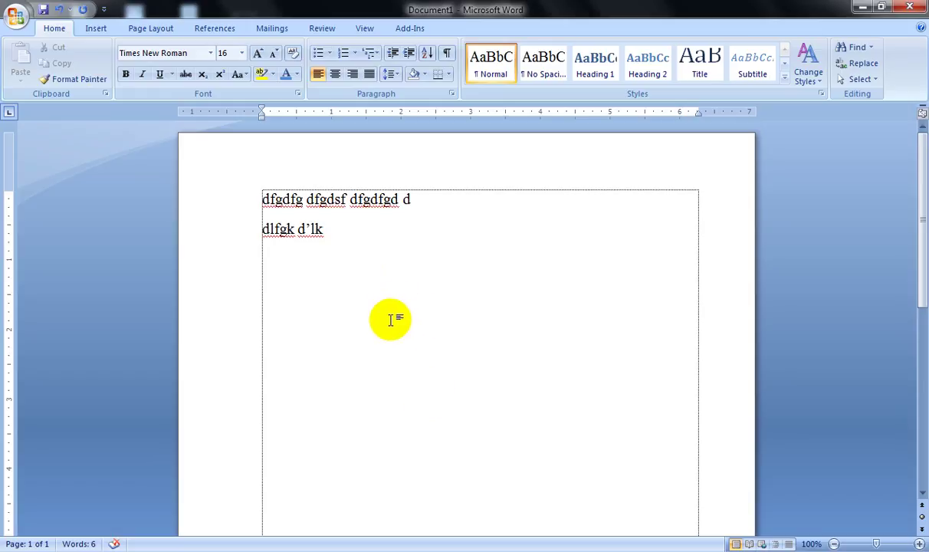
Enter the text "asdfsa f asf" at the start of the second page.
{"action": "scroll", "coordinate": [390, 319], "scroll_direction": "down", "scroll_amount": 10}
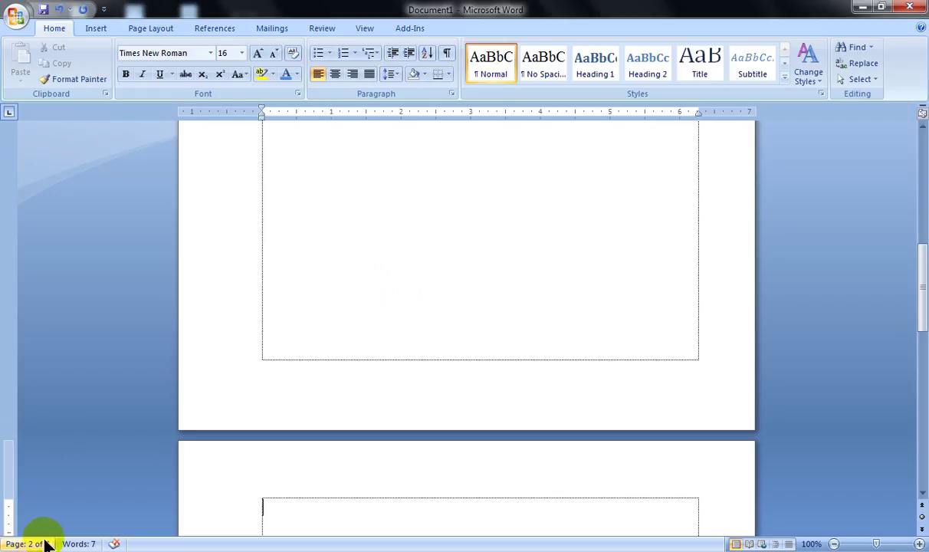
{"action": "left_click", "coordinate": [289, 505]}
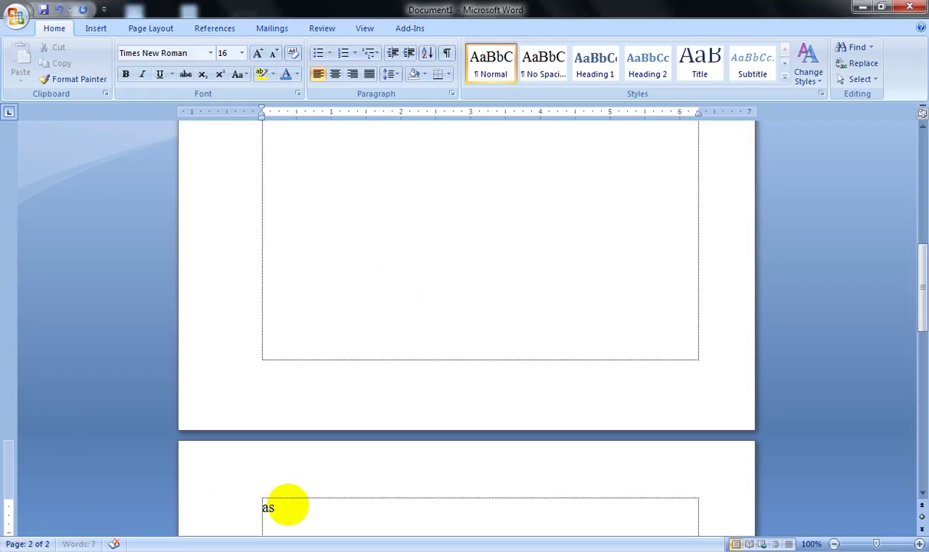
{"action": "type", "text": "asdfsa f asf"}
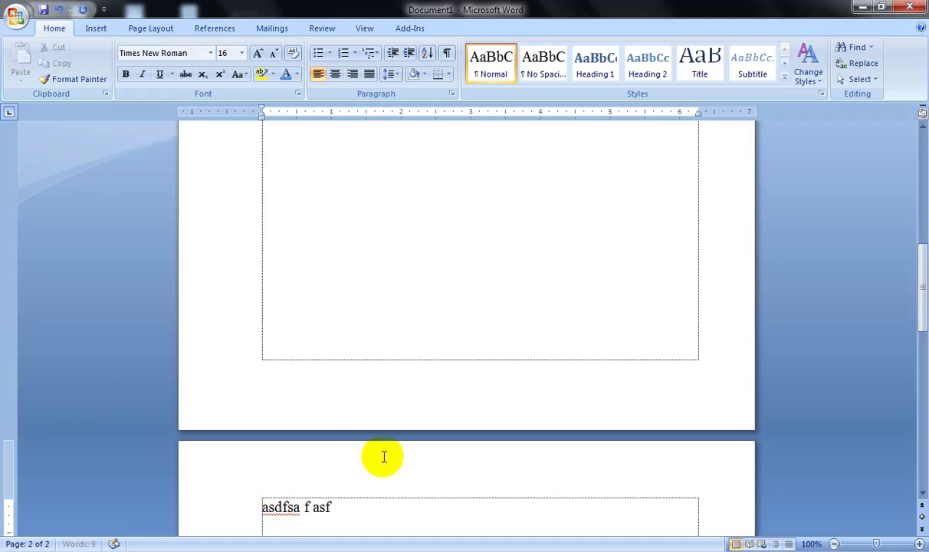
{"action": "scroll", "coordinate": [380, 454], "scroll_direction": "down", "scroll_amount": 3}
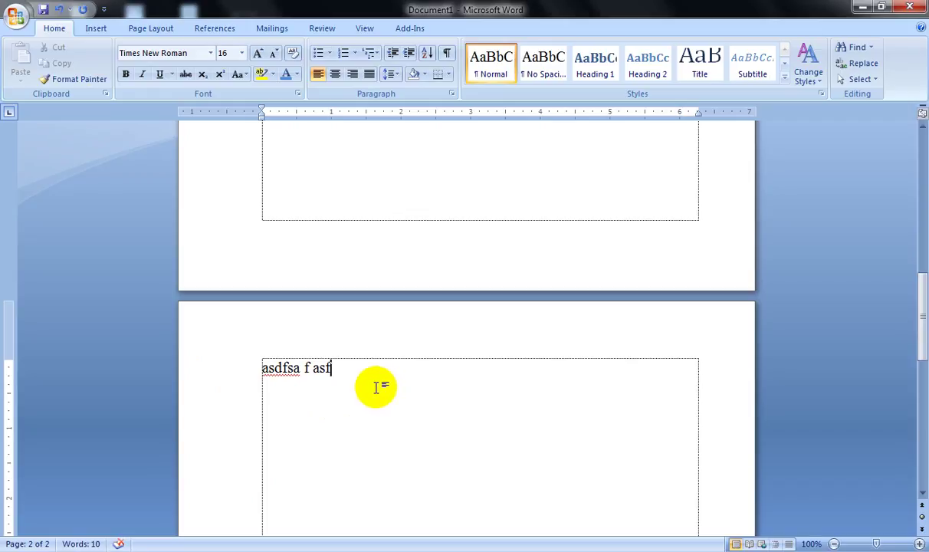
Return to the first page, zoom out to 60% to see both pages side by side, and briefly select its blank lines.
{"action": "scroll", "coordinate": [374, 338], "scroll_direction": "up", "scroll_amount": 10}
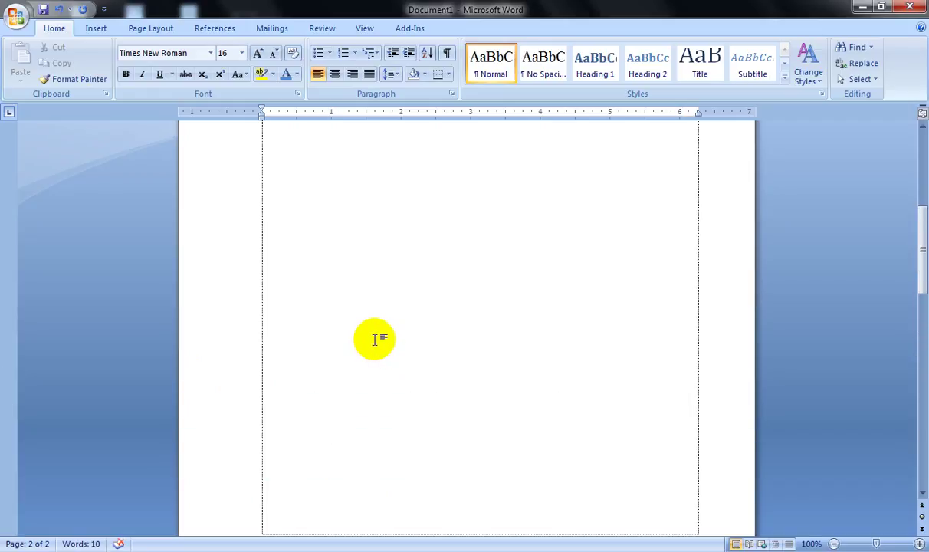
{"action": "scroll", "coordinate": [325, 270], "scroll_direction": "up", "scroll_amount": 5}
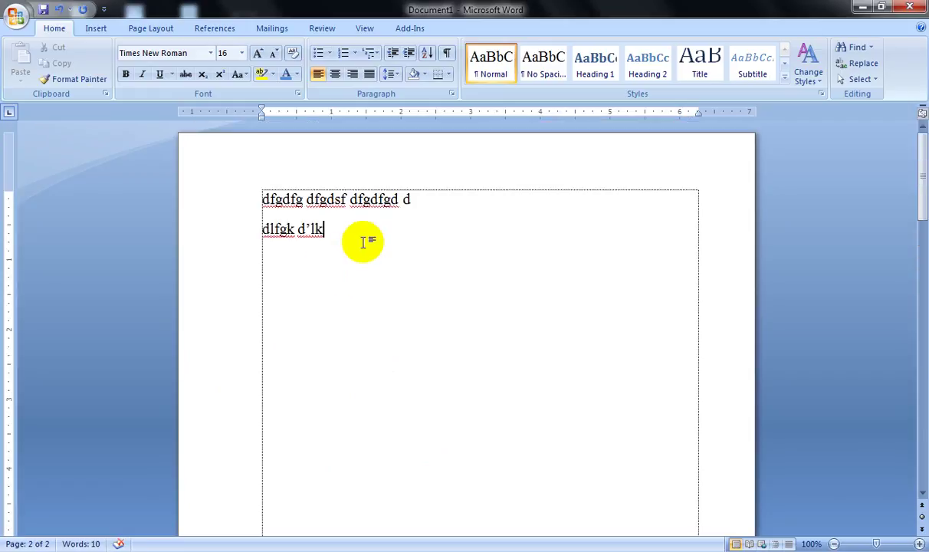
{"action": "scroll", "coordinate": [165, 301], "scroll_direction": "down", "scroll_amount": 2, "text": "ctrl"}
{"action": "scroll", "coordinate": [173, 278], "scroll_direction": "down", "scroll_amount": 2, "text": "ctrl"}
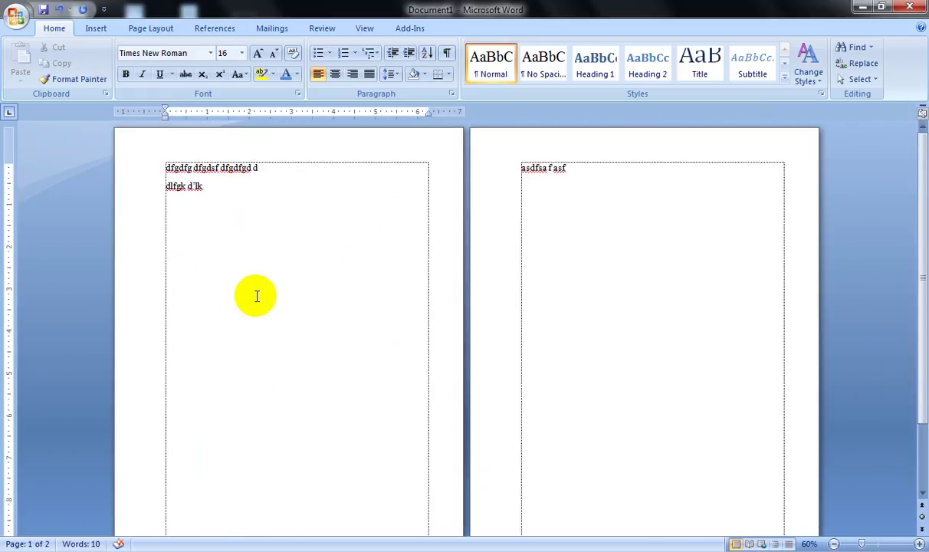
{"action": "left_click_drag", "start_coordinate": [249, 194], "coordinate": [254, 209]}
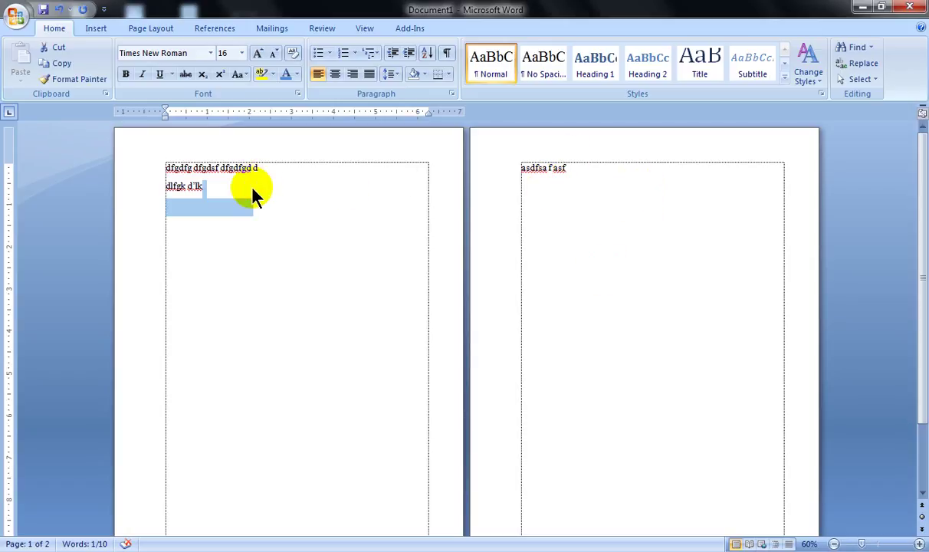
{"action": "left_click", "coordinate": [214, 177]}
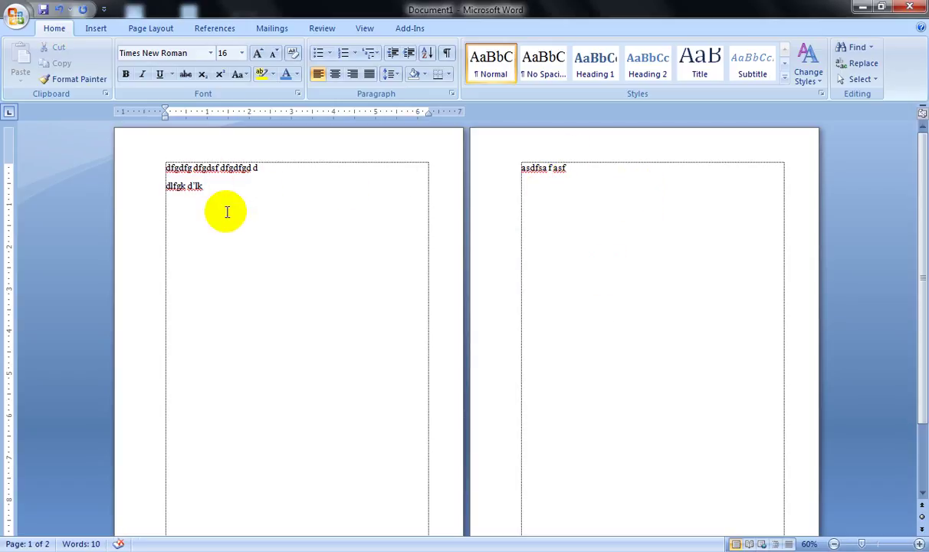
Add the line "sdkljalsk sldjf" below the text on the second page, and dismiss the backup reminder.
{"action": "left_click", "coordinate": [637, 133]}
{"action": "left_click", "coordinate": [545, 167]}
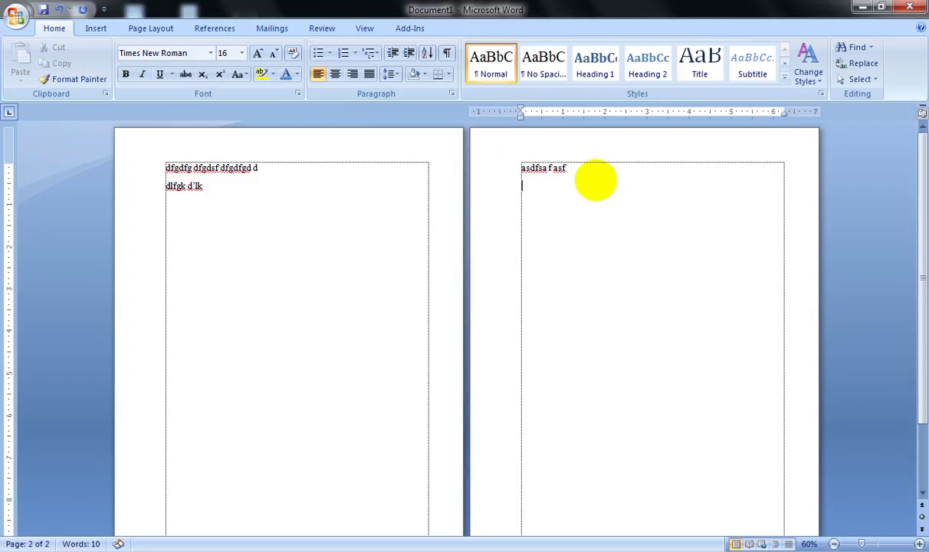
{"action": "type", "text": "jf"}
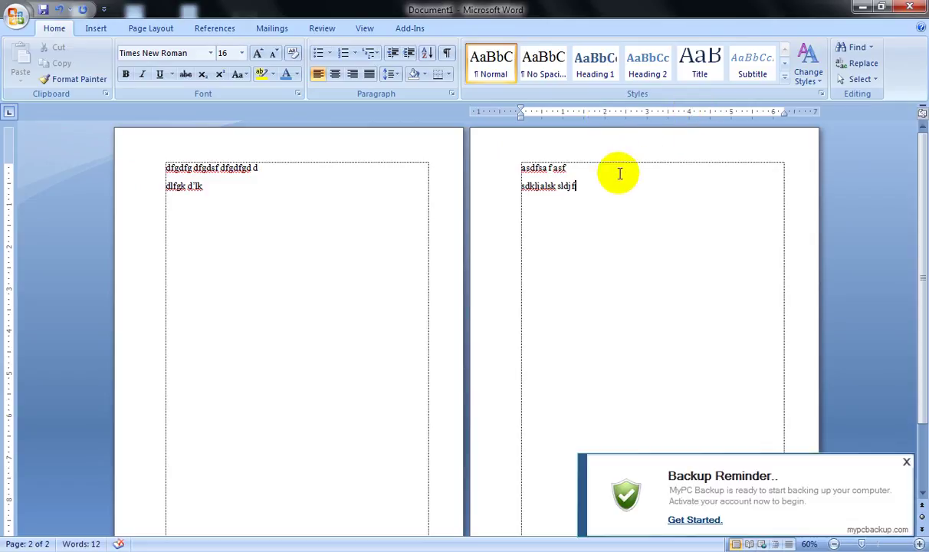
{"action": "left_click", "coordinate": [905, 464]}
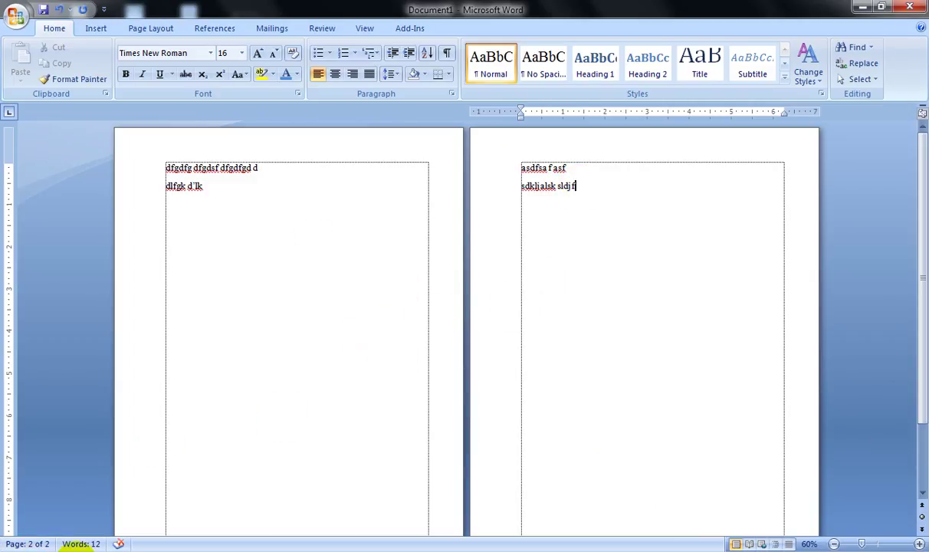
Place the cursor on the first page, and zoom the document in to 130%.
{"action": "left_click", "coordinate": [260, 209]}
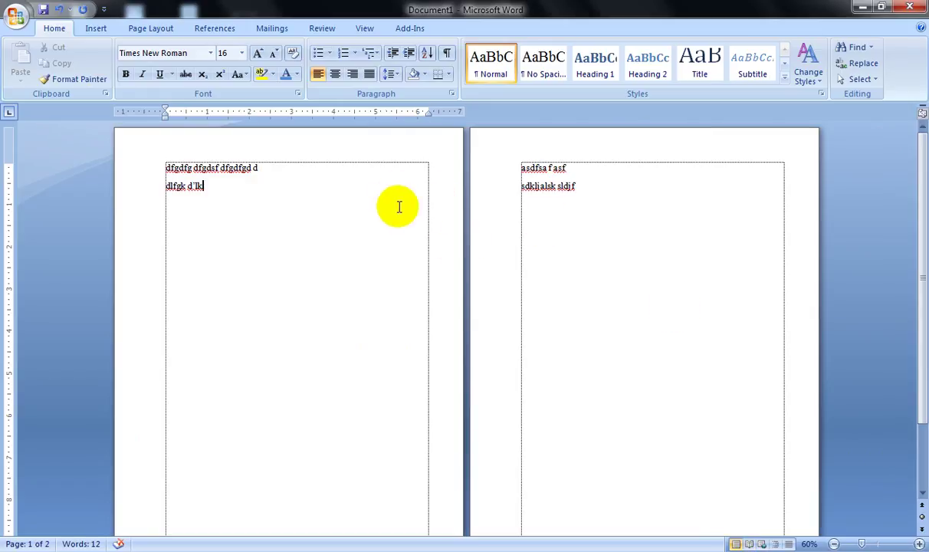
{"action": "scroll", "coordinate": [398, 206], "scroll_direction": "up", "scroll_amount": 2}
{"action": "scroll", "coordinate": [398, 206], "scroll_direction": "up", "scroll_amount": 3}
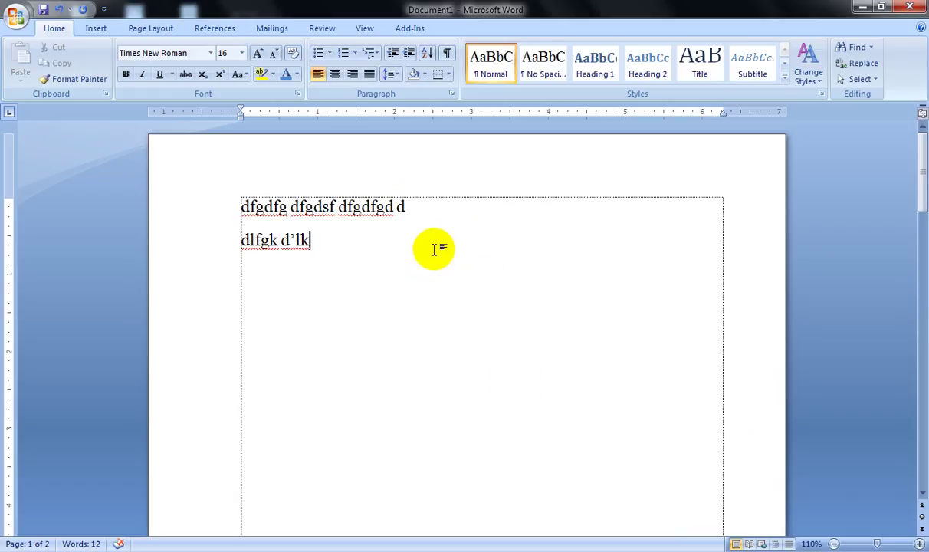
{"action": "scroll", "coordinate": [434, 249], "scroll_direction": "down", "scroll_amount": 7}
{"action": "scroll", "coordinate": [434, 252], "scroll_direction": "up", "scroll_amount": 6}
{"action": "scroll", "coordinate": [433, 251], "scroll_direction": "up", "scroll_amount": 6}
{"action": "scroll", "coordinate": [434, 251], "scroll_direction": "down", "scroll_amount": 3}
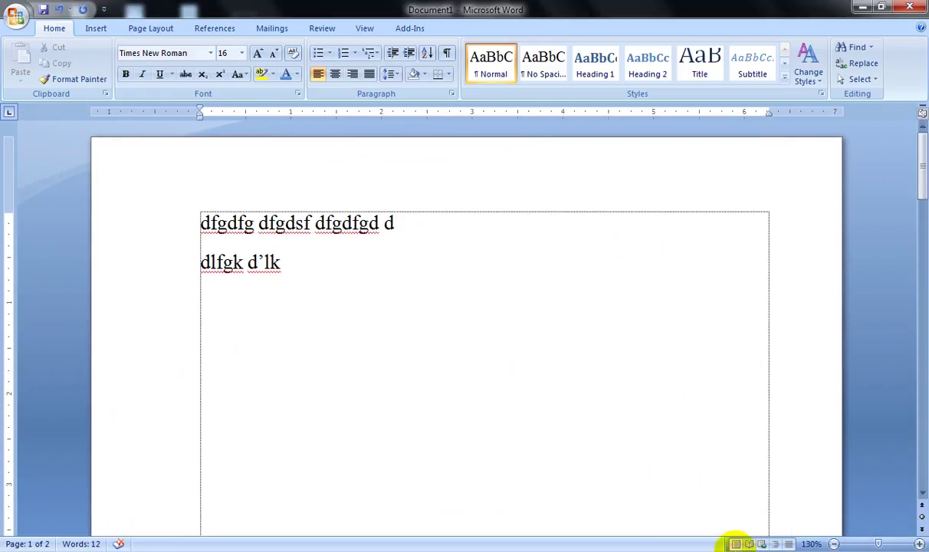
View the document in Full Screen Reading, and close it to return to Print Layout.
{"action": "left_click", "coordinate": [749, 543]}
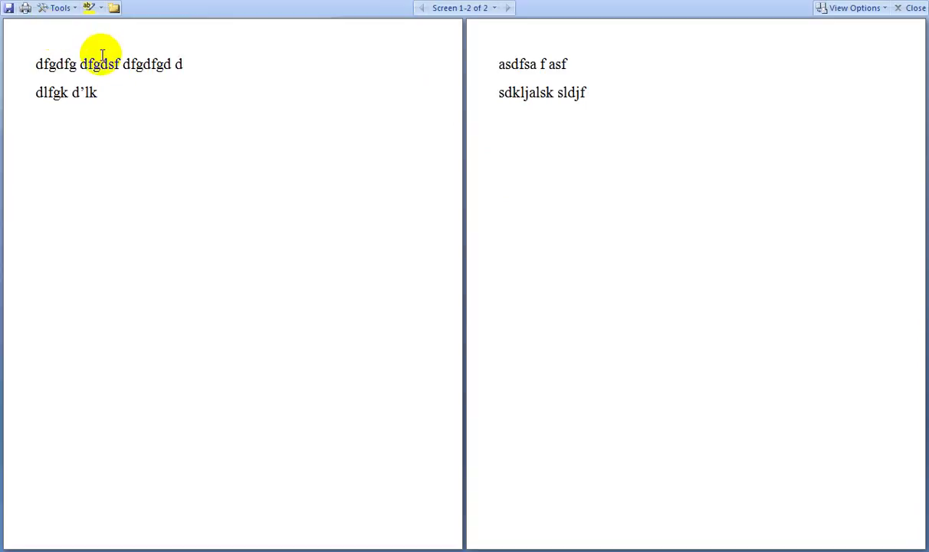
{"action": "left_click", "coordinate": [913, 8]}
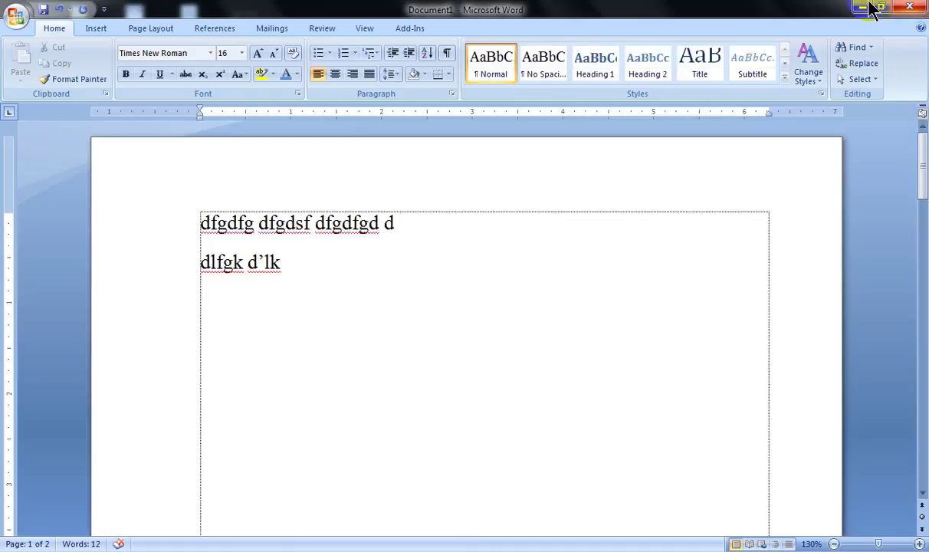
{"action": "left_click", "coordinate": [415, 246]}
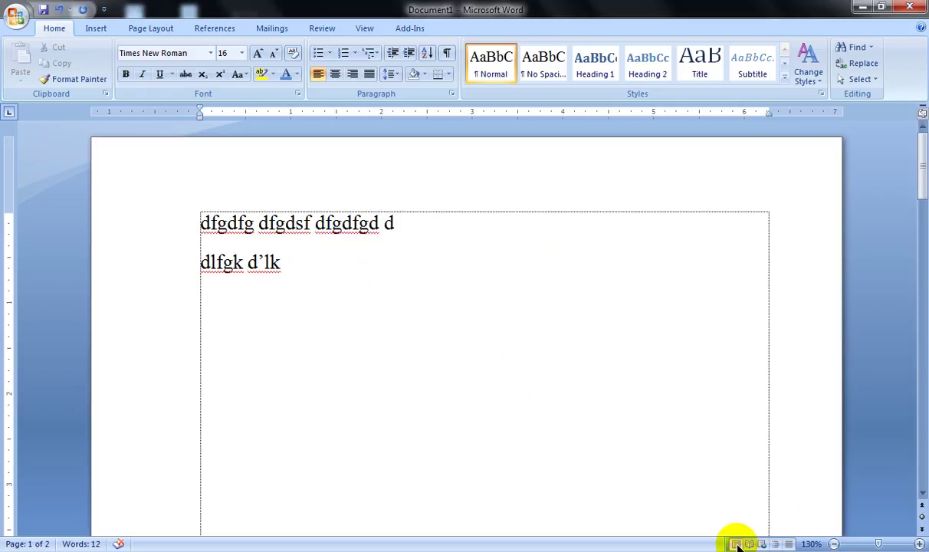
{"action": "left_click", "coordinate": [635, 132]}
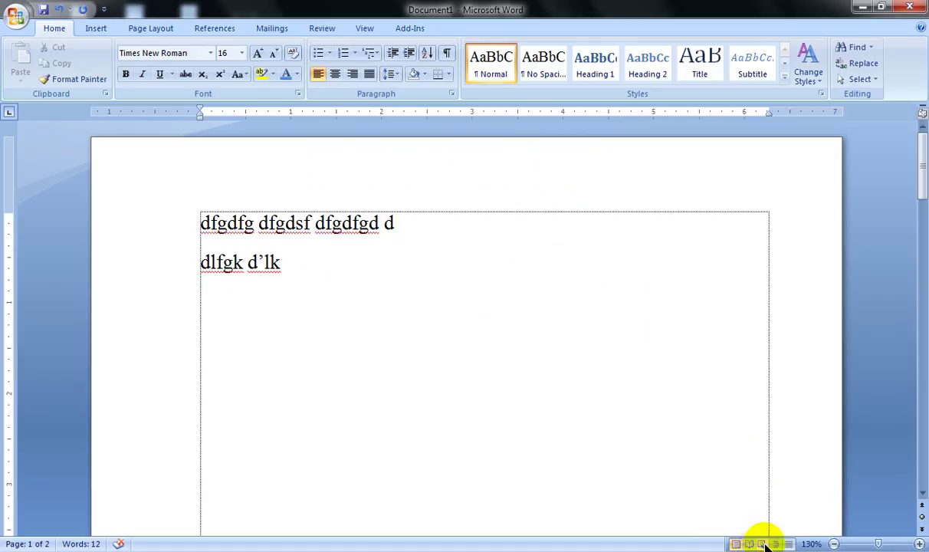
Show the document in Web Layout, briefly select the line "sdkljalsk sldjf", and clear the selection.
{"action": "left_click", "coordinate": [763, 543]}
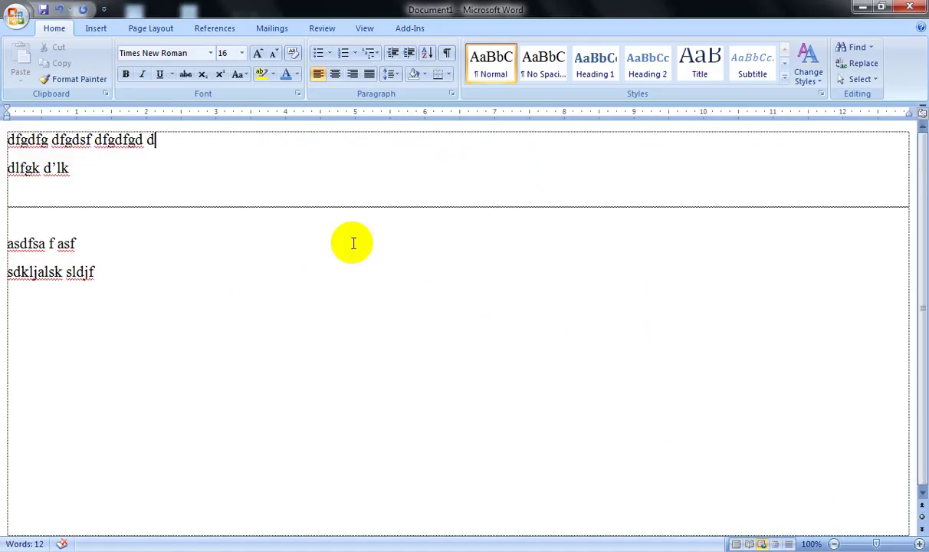
{"action": "left_click", "coordinate": [99, 252]}
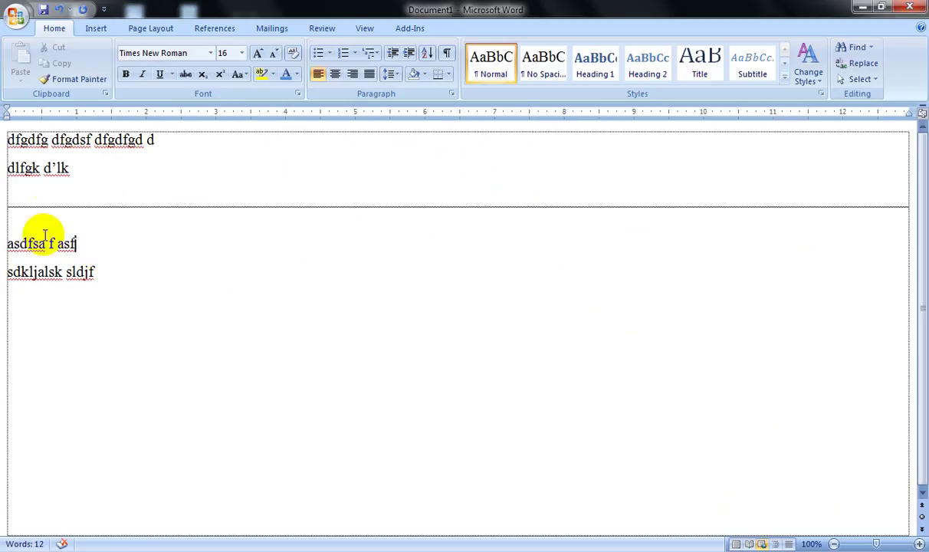
{"action": "left_click_drag", "start_coordinate": [99, 257], "coordinate": [97, 273]}
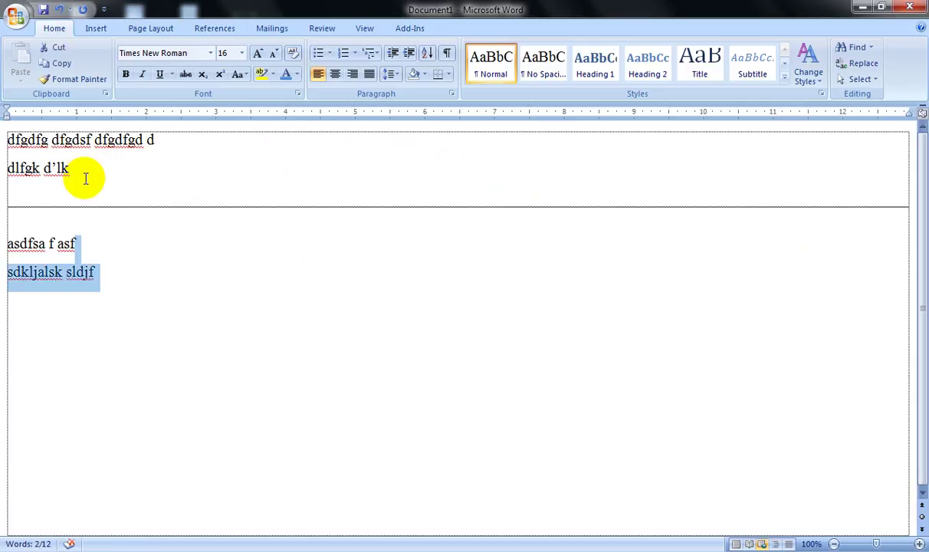
{"action": "left_click", "coordinate": [79, 166]}
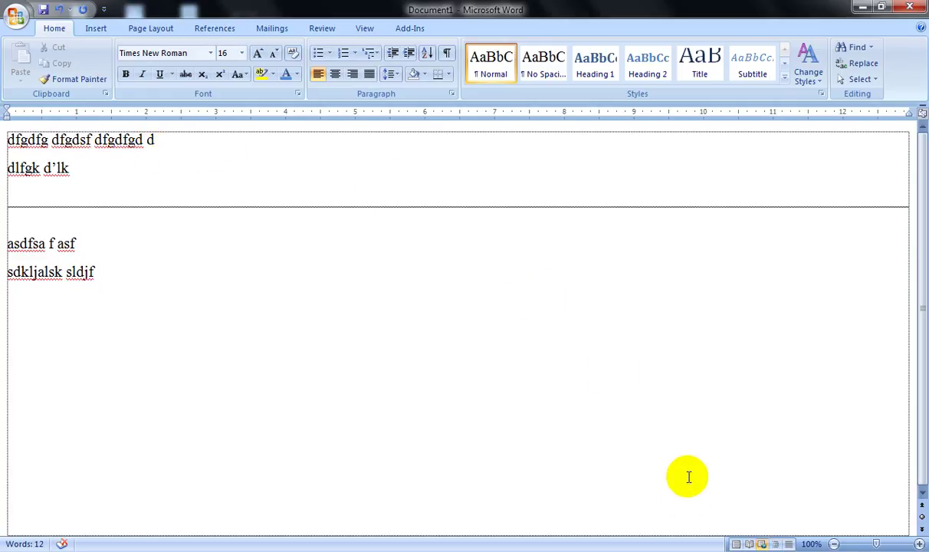
Show the document in Outline view, and switch it to Draft view to check the cursor's page in different lines.
{"action": "left_click", "coordinate": [776, 544]}
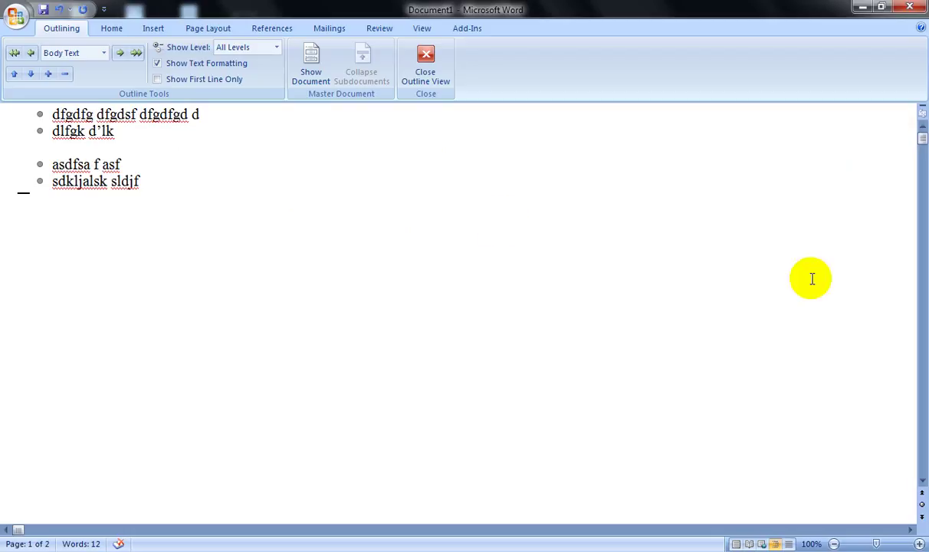
{"action": "left_click", "coordinate": [789, 541]}
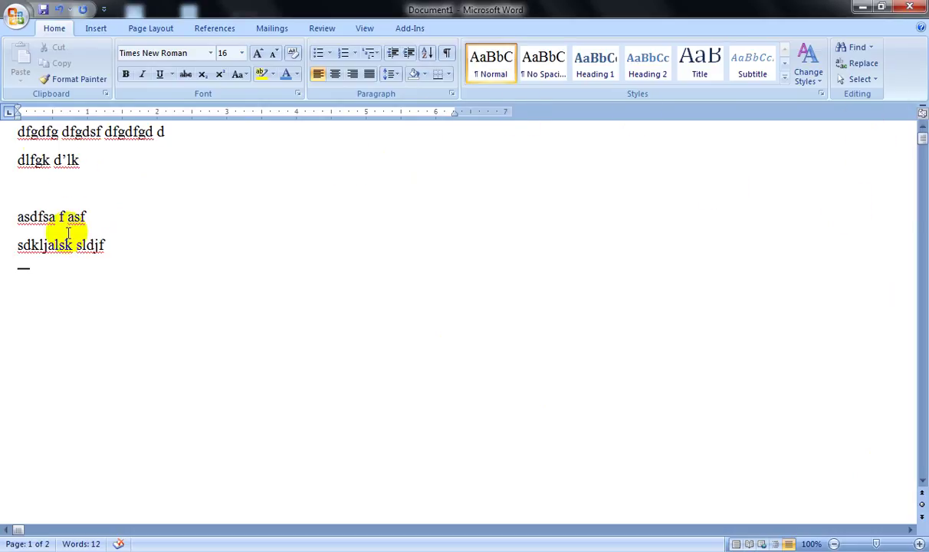
{"action": "double_click", "coordinate": [139, 177]}
{"action": "left_click", "coordinate": [65, 241]}
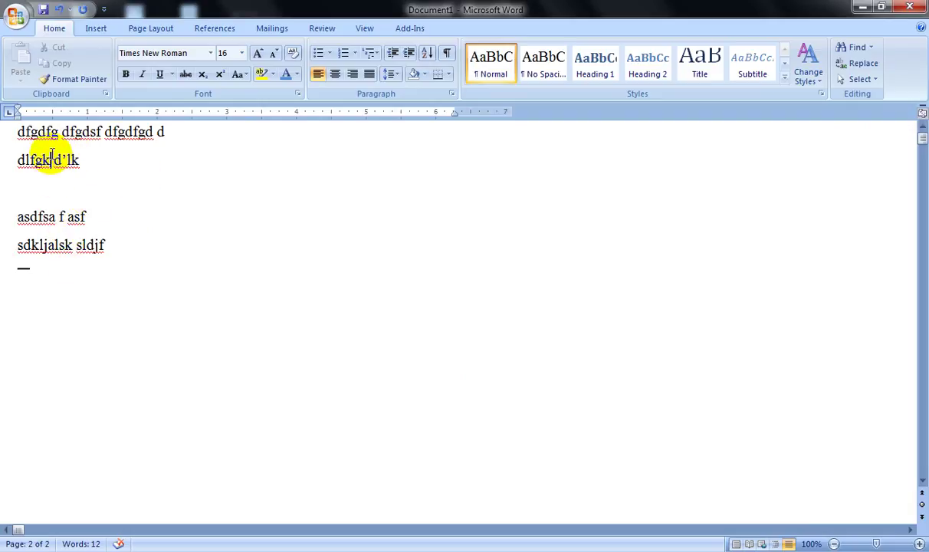
{"action": "left_click", "coordinate": [50, 220]}
{"action": "left_click", "coordinate": [55, 160]}
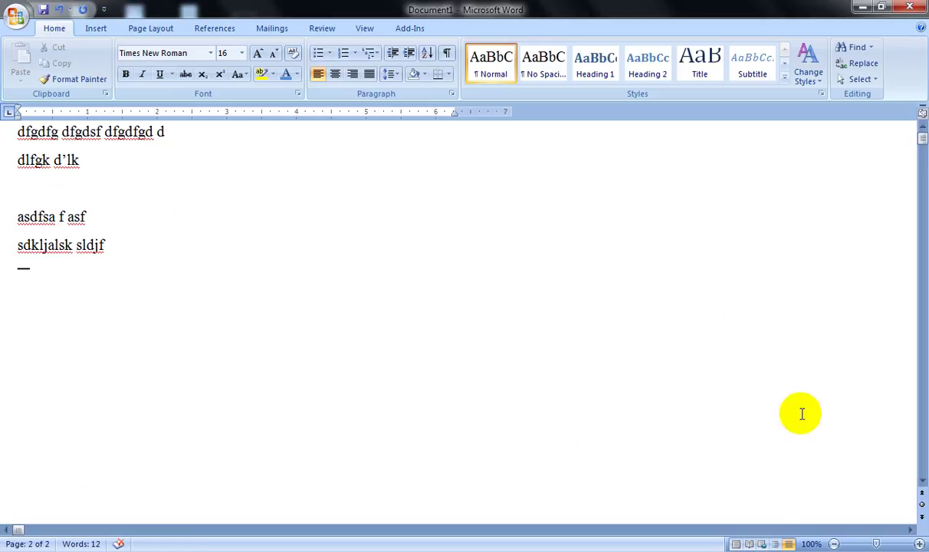
Return the document to Print Layout, and place the cursor at the end of "asdfsa f asf" on the second page.
{"action": "left_click", "coordinate": [735, 544]}
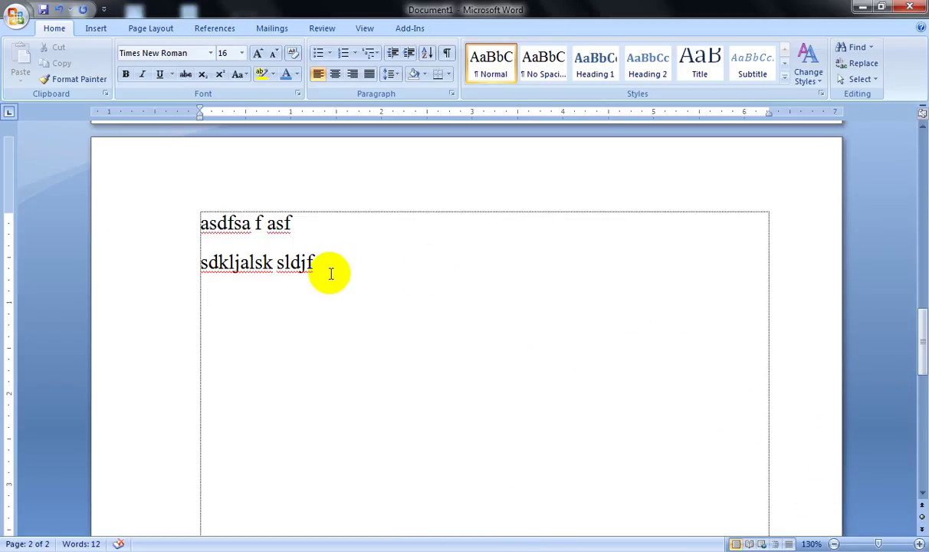
{"action": "left_click", "coordinate": [242, 223]}
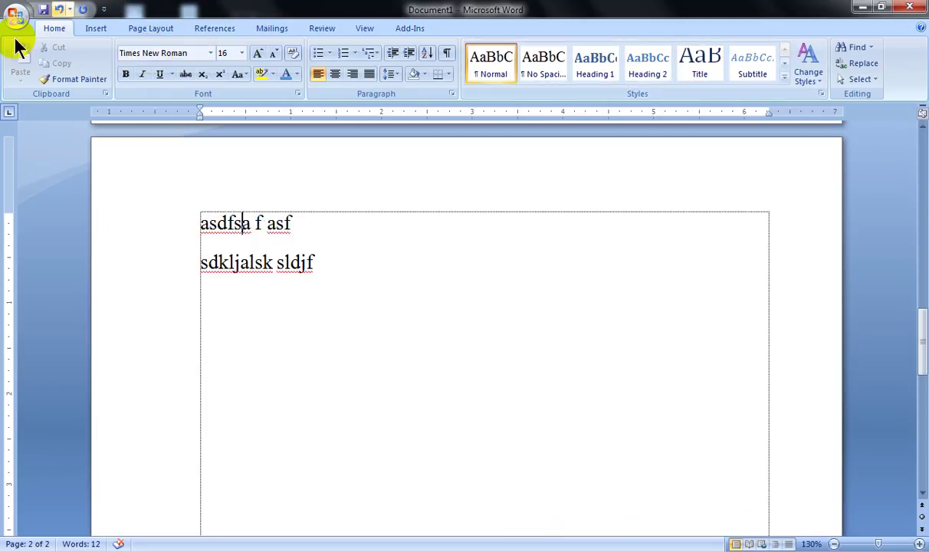
{"action": "left_click", "coordinate": [336, 254]}
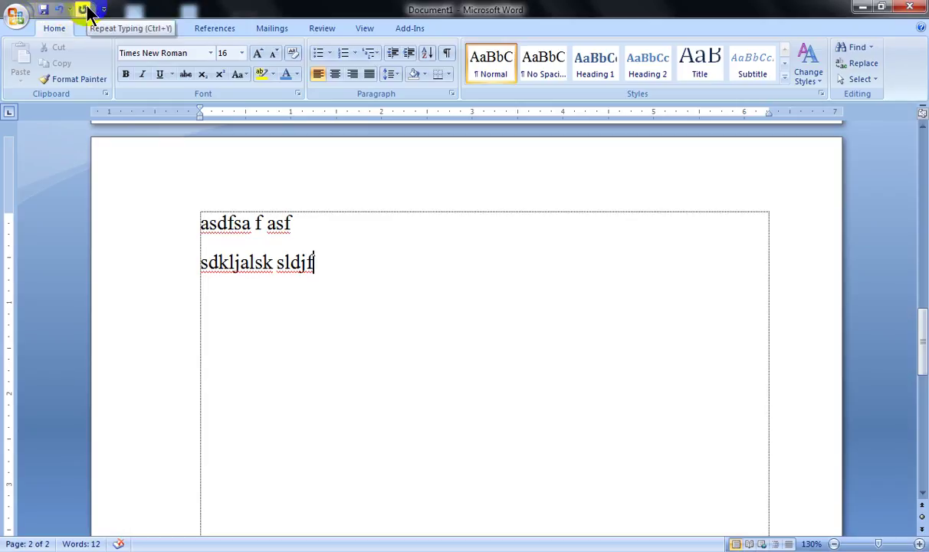
{"action": "left_click", "coordinate": [314, 226]}
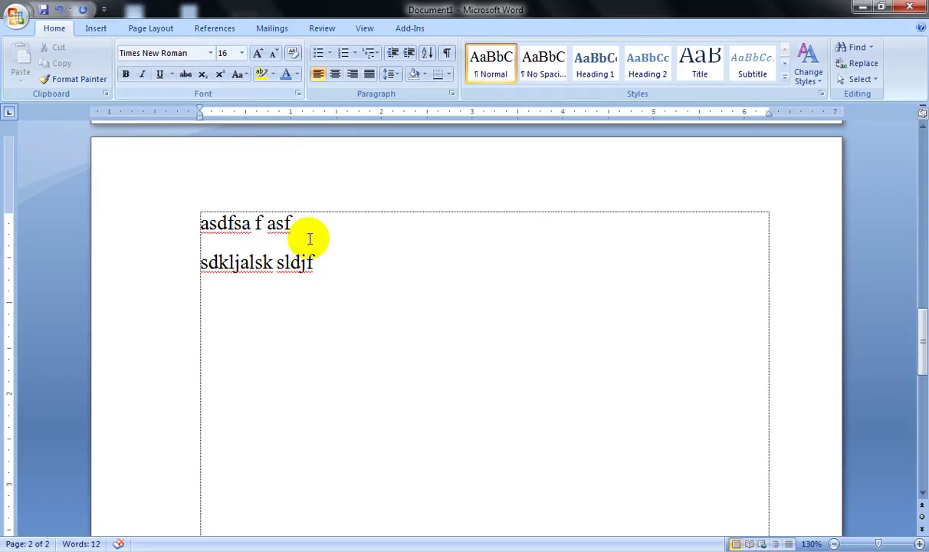
{"action": "left_click", "coordinate": [348, 229]}
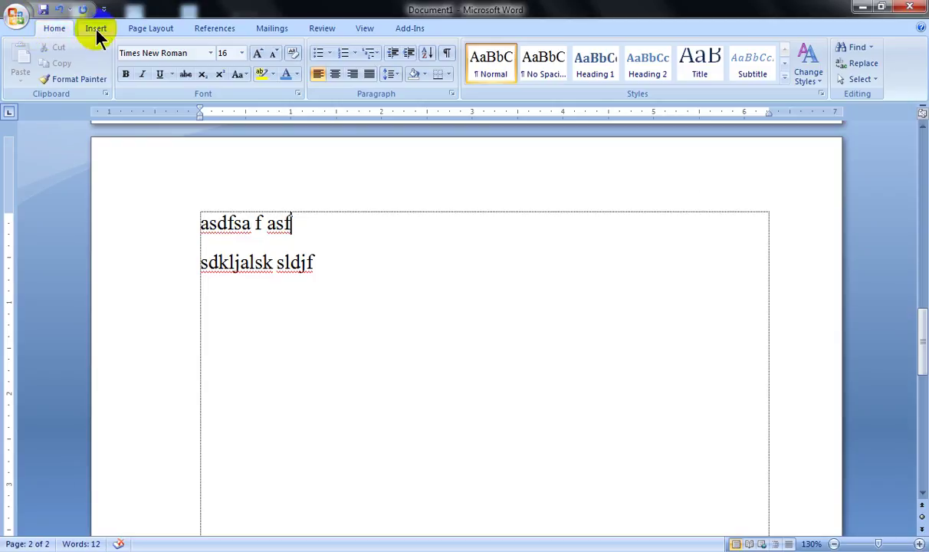
Minimize the ribbon and restore it, repeating this several times until it is fully displayed.
{"action": "double_click", "coordinate": [55, 29]}
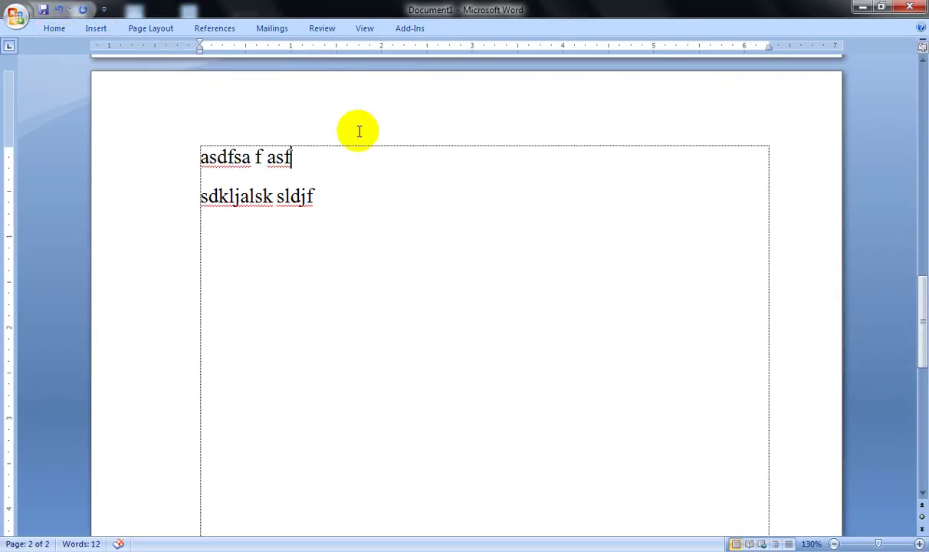
{"action": "double_click", "coordinate": [55, 29]}
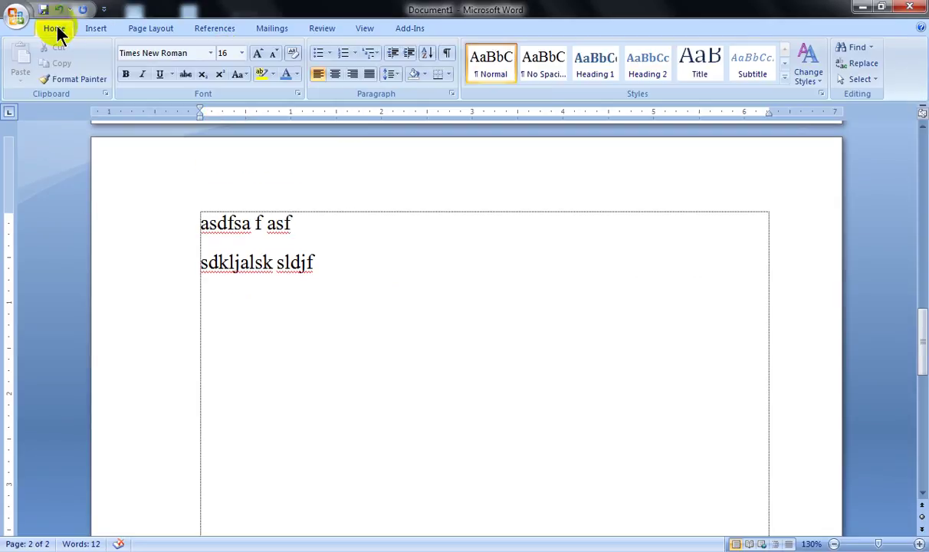
{"action": "double_click", "coordinate": [56, 28]}
{"action": "left_click", "coordinate": [55, 28]}
{"action": "left_click", "coordinate": [55, 28]}
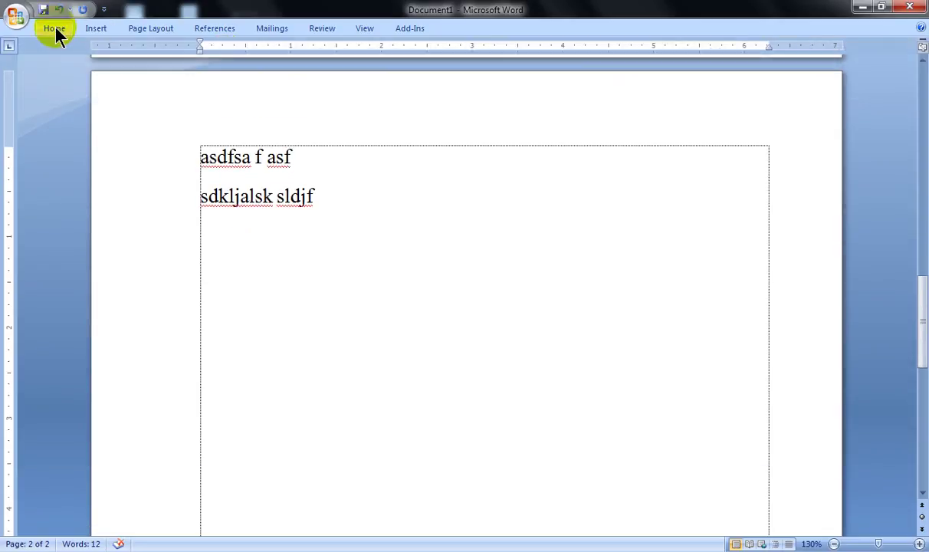
{"action": "double_click", "coordinate": [55, 28]}
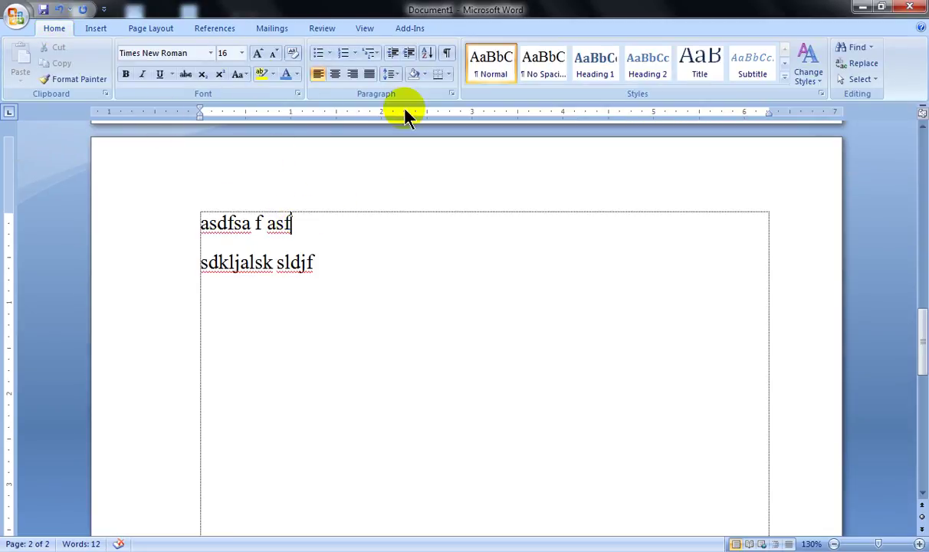
Minimize the ribbon, place the cursor in "sldjf", and restore the ribbon by turning off the Minimize the Ribbon option.
{"action": "double_click", "coordinate": [55, 28]}
{"action": "left_click", "coordinate": [307, 193]}
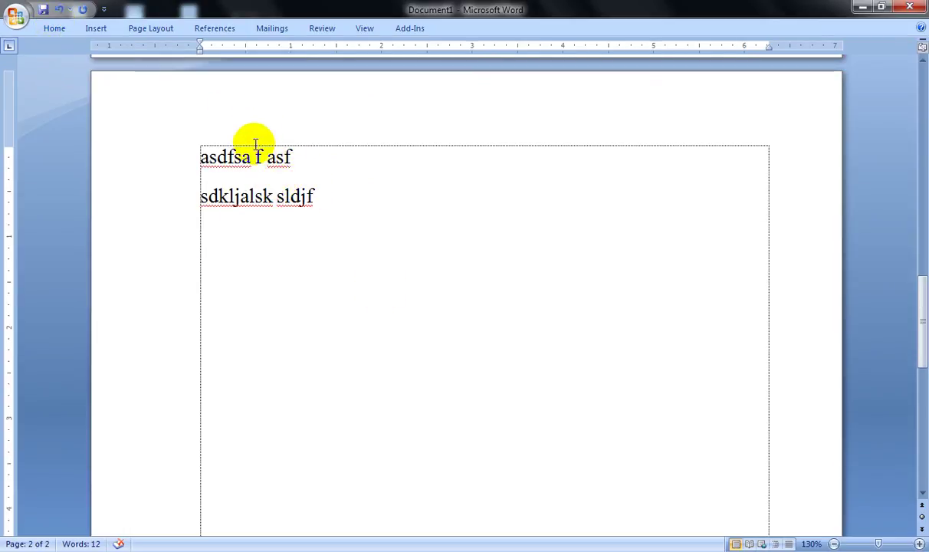
{"action": "left_click", "coordinate": [104, 10]}
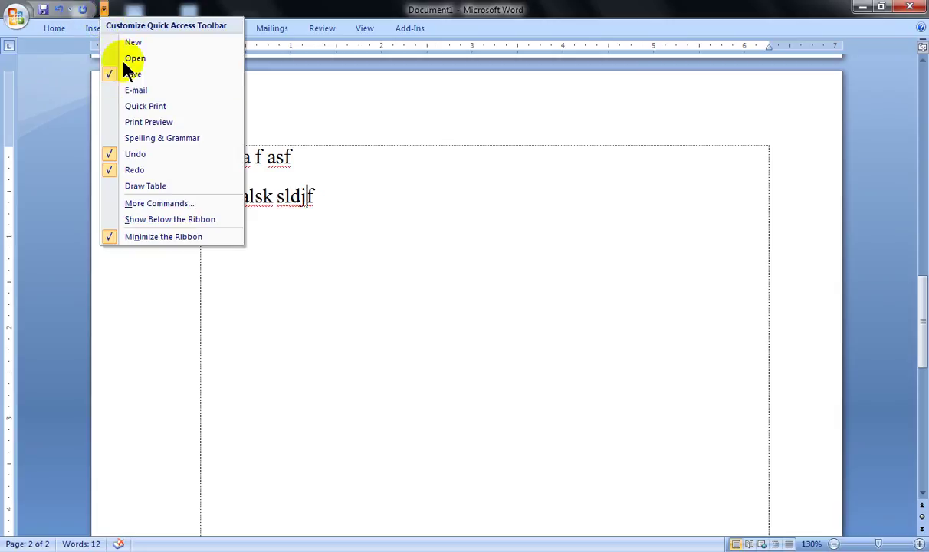
{"action": "left_click", "coordinate": [110, 237]}
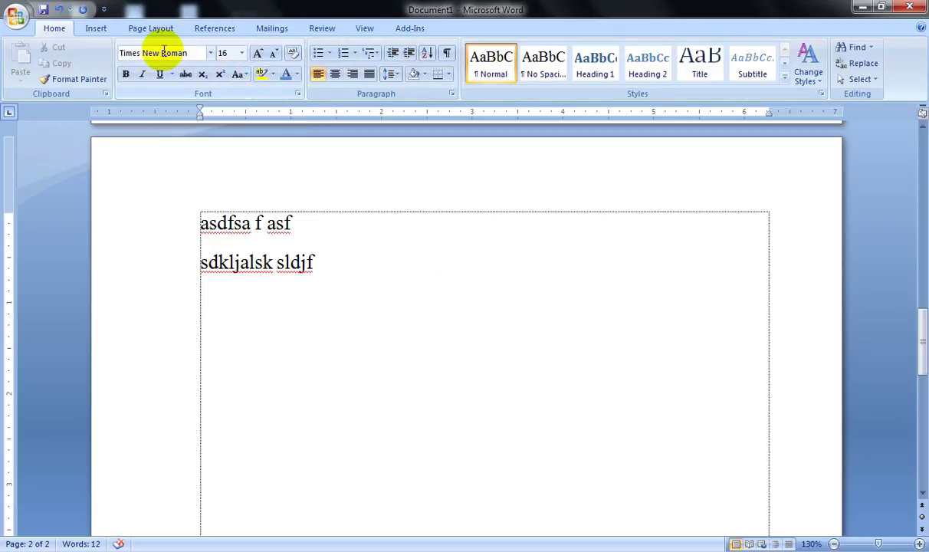
Add the Print Preview, Spelling & Grammar and Open commands to the Quick Access Toolbar.
{"action": "left_click", "coordinate": [102, 10]}
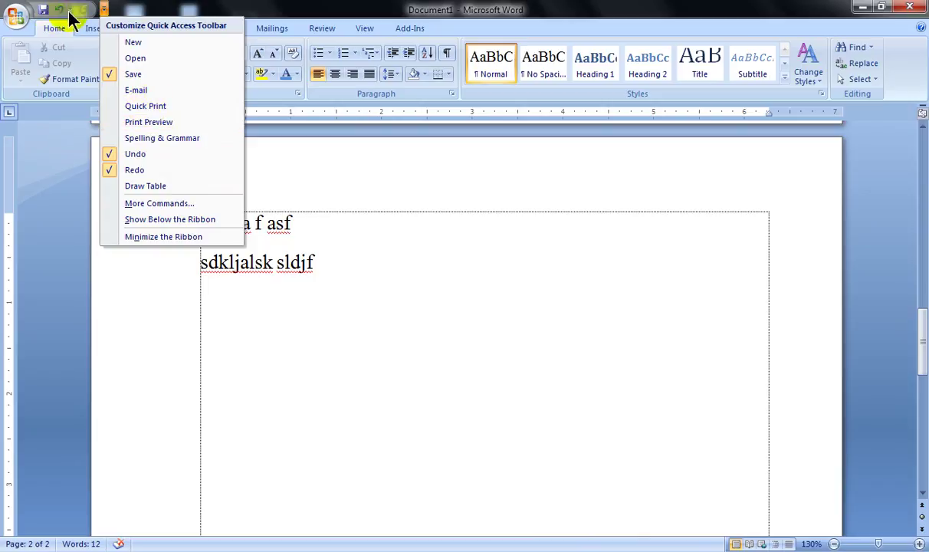
{"action": "left_click", "coordinate": [138, 123]}
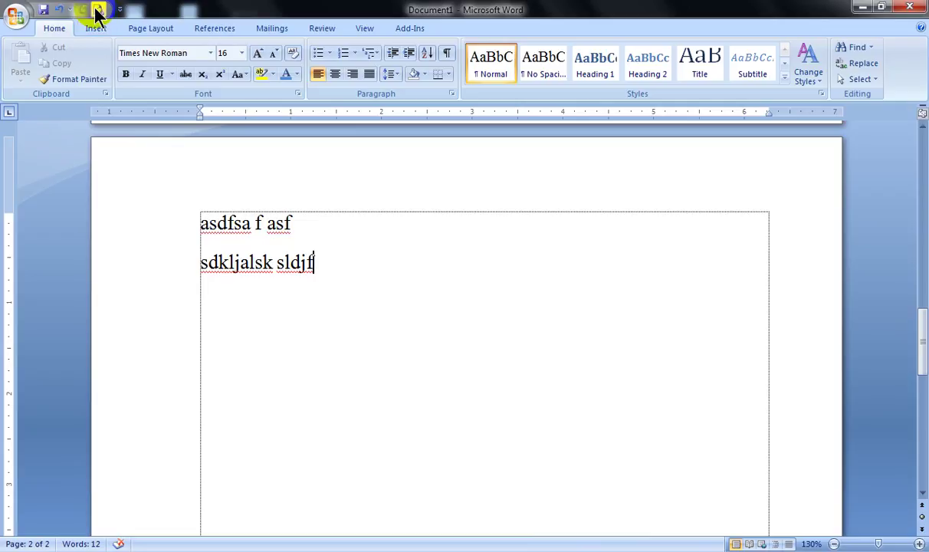
{"action": "left_click", "coordinate": [119, 10]}
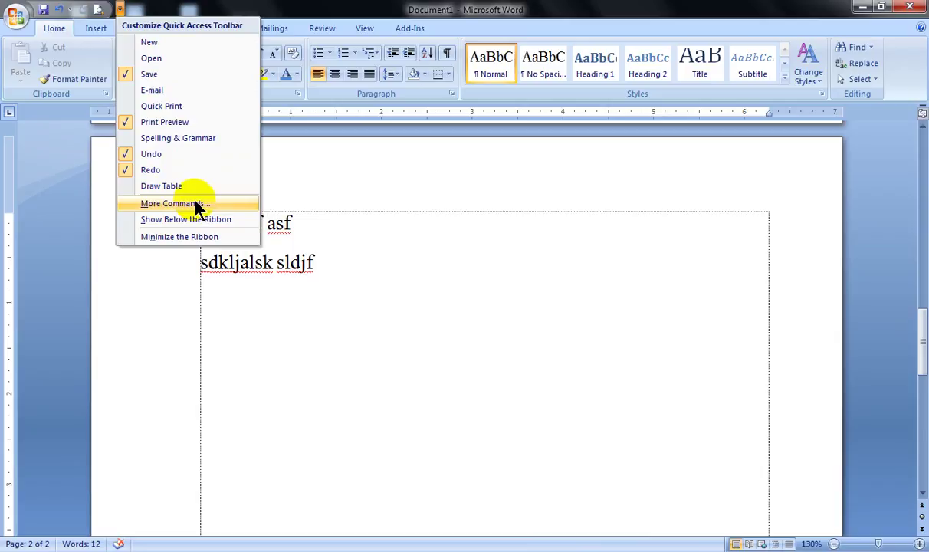
{"action": "left_click", "coordinate": [184, 143]}
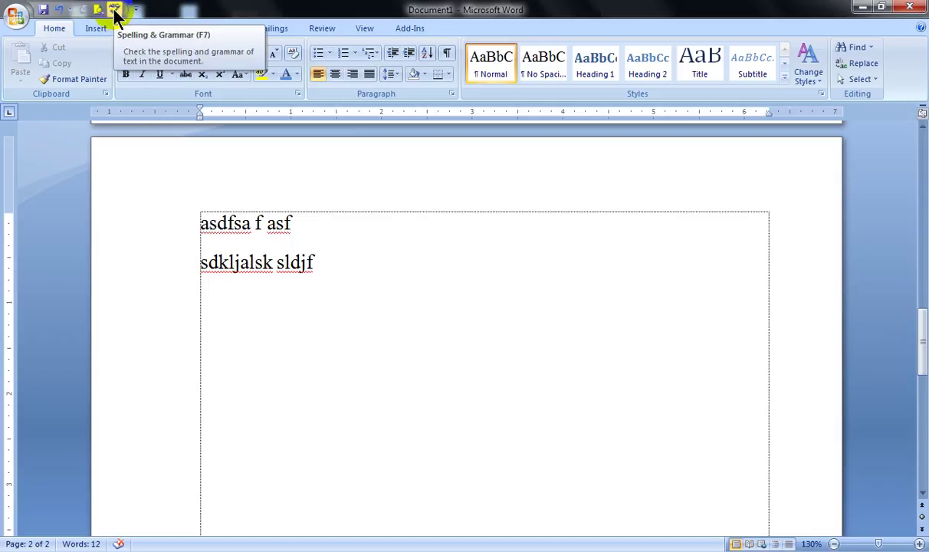
{"action": "left_click", "coordinate": [135, 9]}
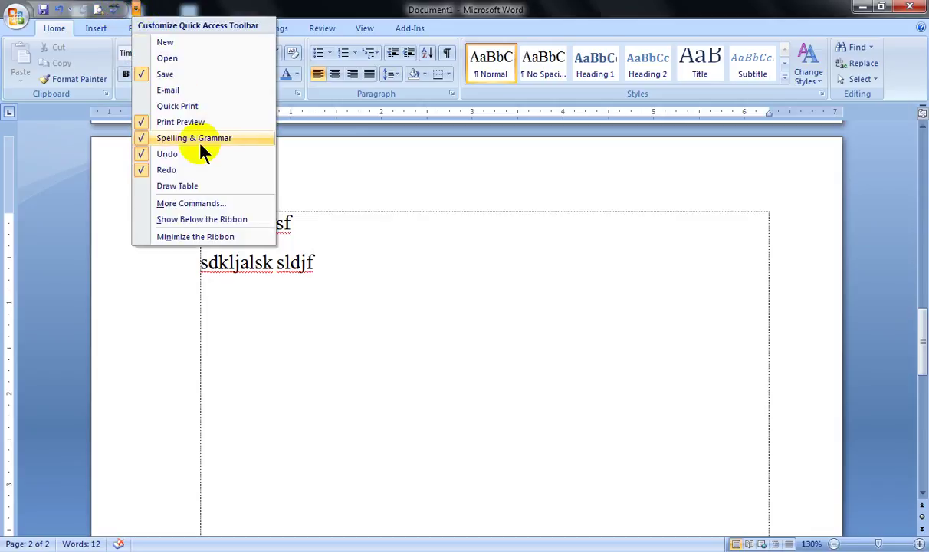
{"action": "left_click", "coordinate": [170, 59]}
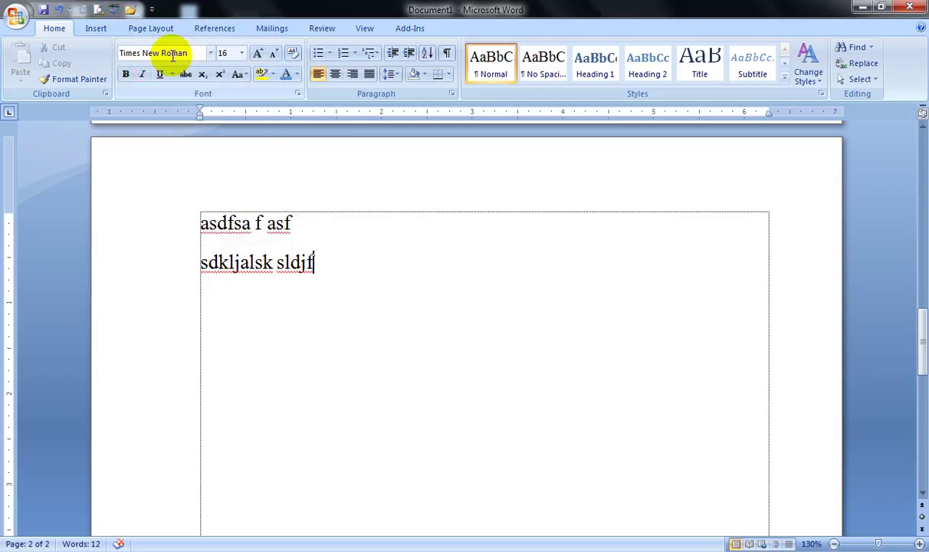
Remove Spelling & Grammar from the Quick Access Toolbar, and dismiss the Windows color scheme prompt.
{"action": "left_click", "coordinate": [153, 9]}
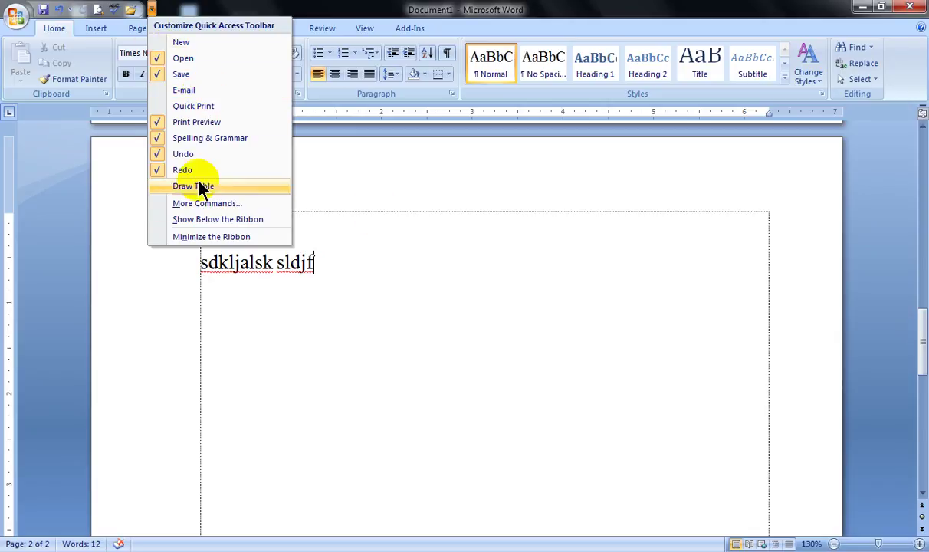
{"action": "left_click", "coordinate": [157, 138]}
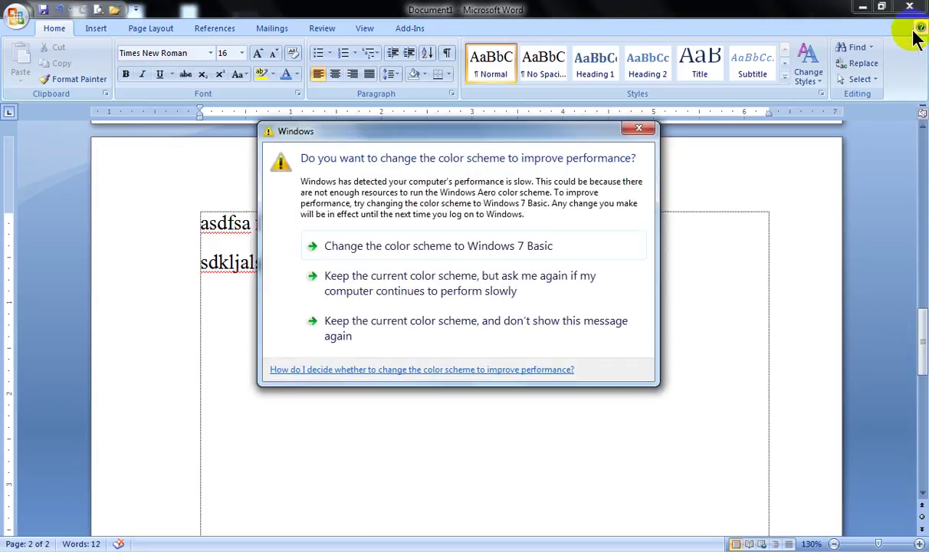
{"action": "left_click", "coordinate": [639, 131]}
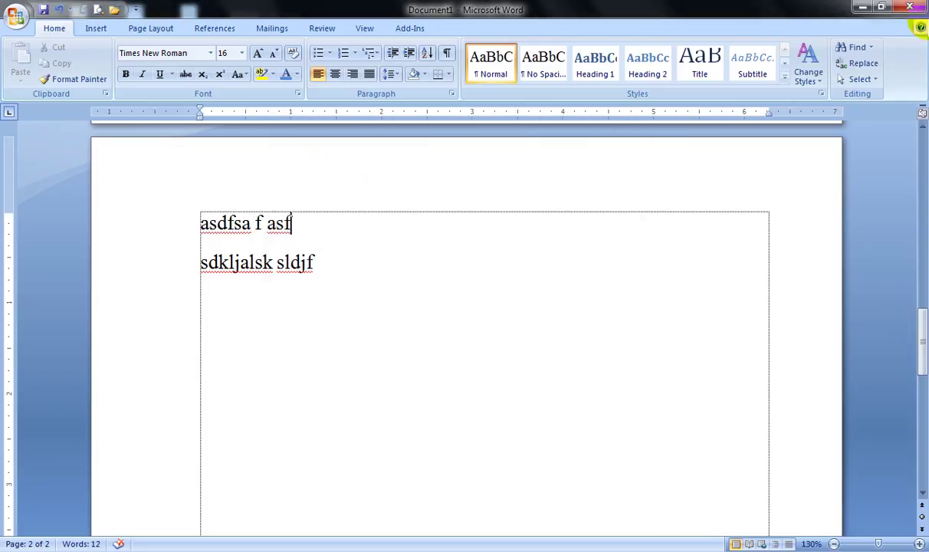
Open Word Help, read the Tables topic "Delete a table or clear its contents", and close Help.
{"action": "left_click", "coordinate": [923, 31]}
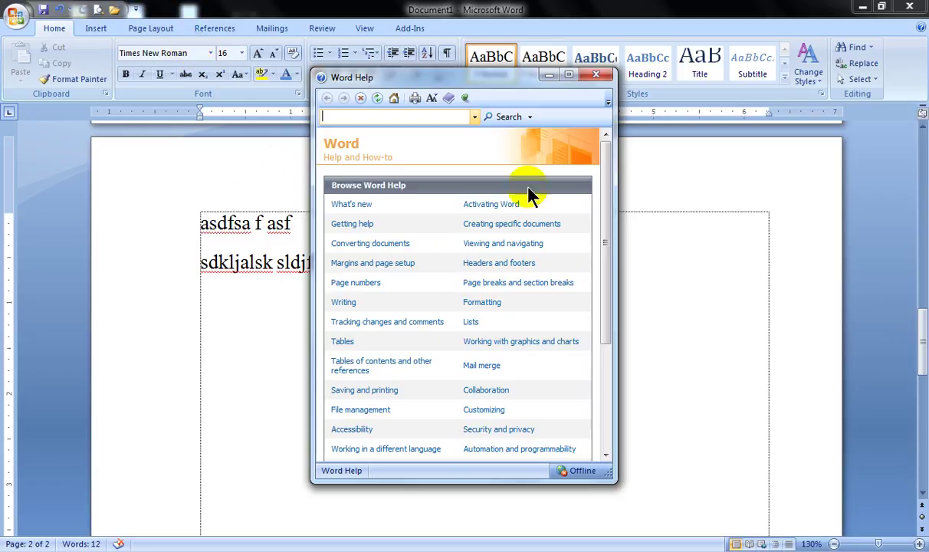
{"action": "left_click", "coordinate": [343, 343]}
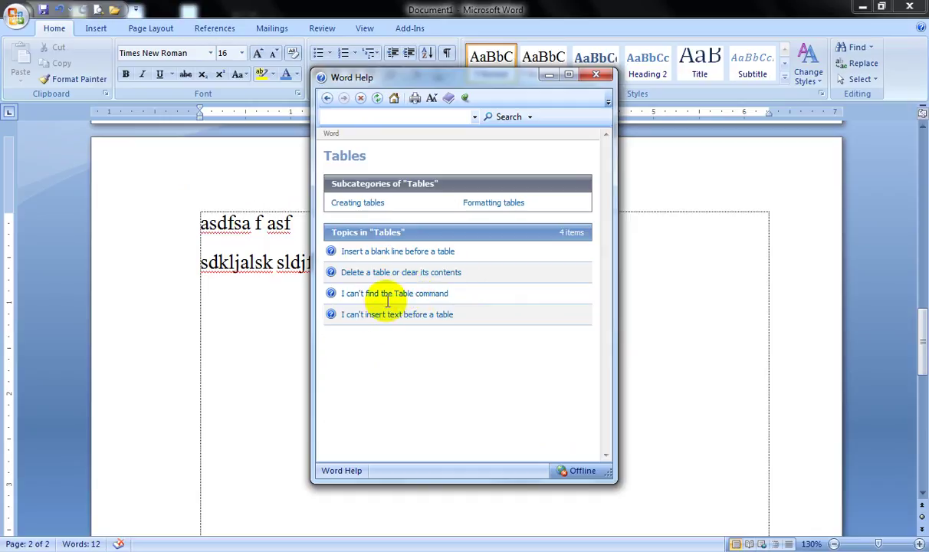
{"action": "left_click", "coordinate": [377, 275]}
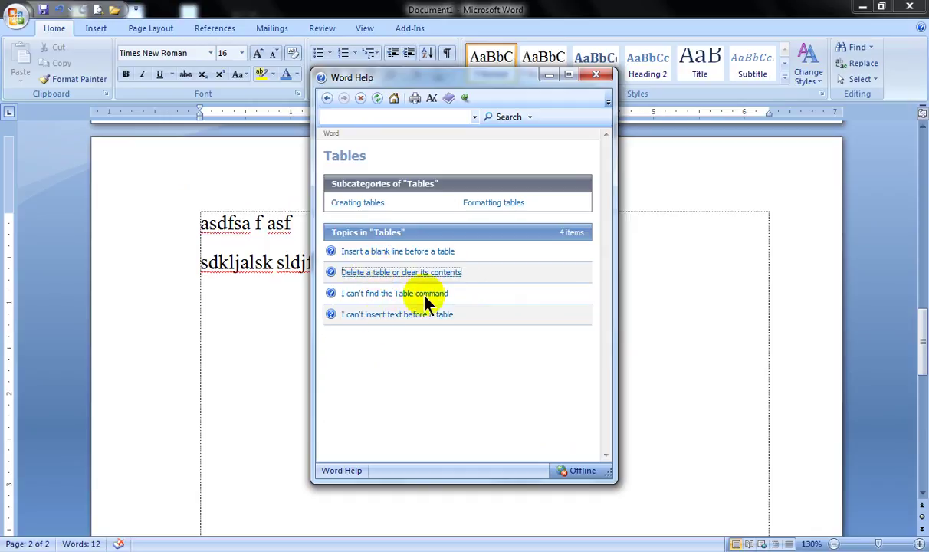
{"action": "scroll", "coordinate": [421, 296], "scroll_direction": "down", "scroll_amount": 5}
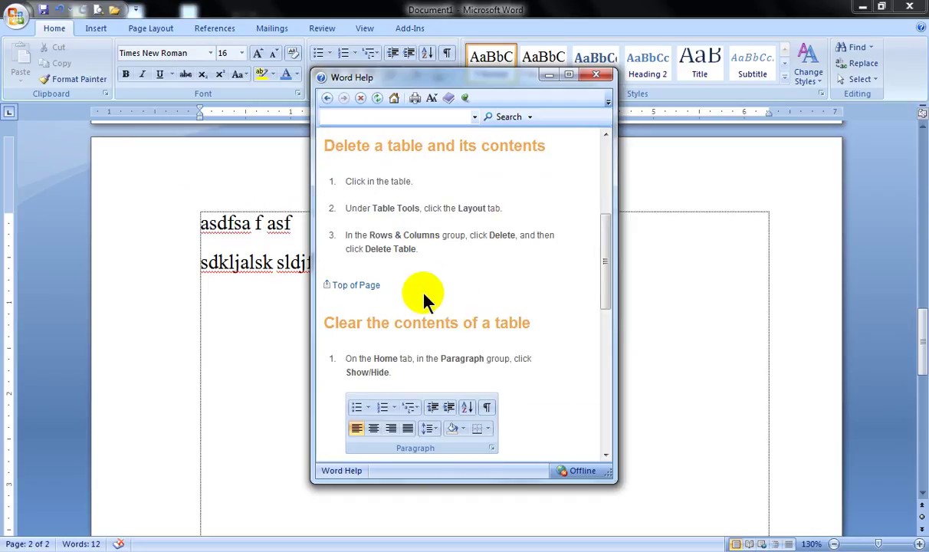
{"action": "scroll", "coordinate": [426, 315], "scroll_direction": "down", "scroll_amount": 4}
{"action": "scroll", "coordinate": [463, 355], "scroll_direction": "down", "scroll_amount": 1}
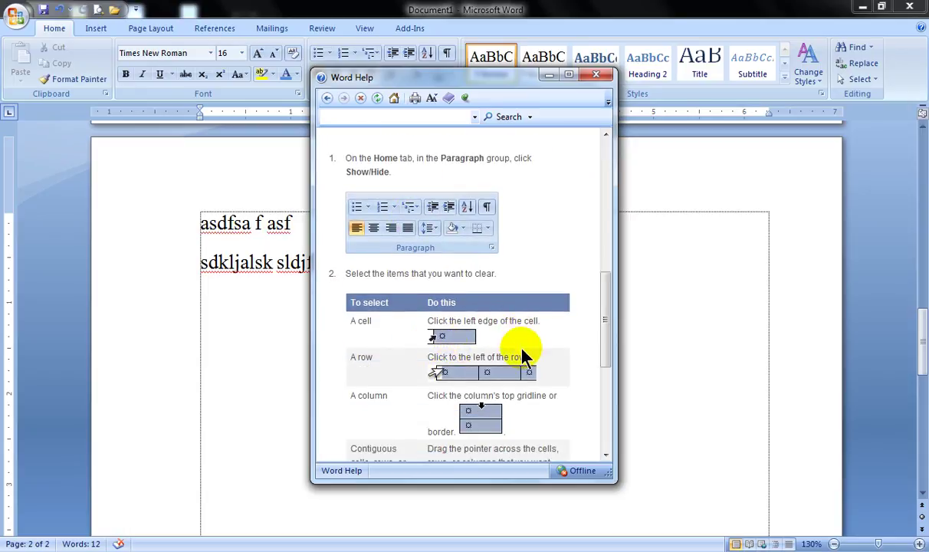
{"action": "scroll", "coordinate": [512, 349], "scroll_direction": "down", "scroll_amount": 4}
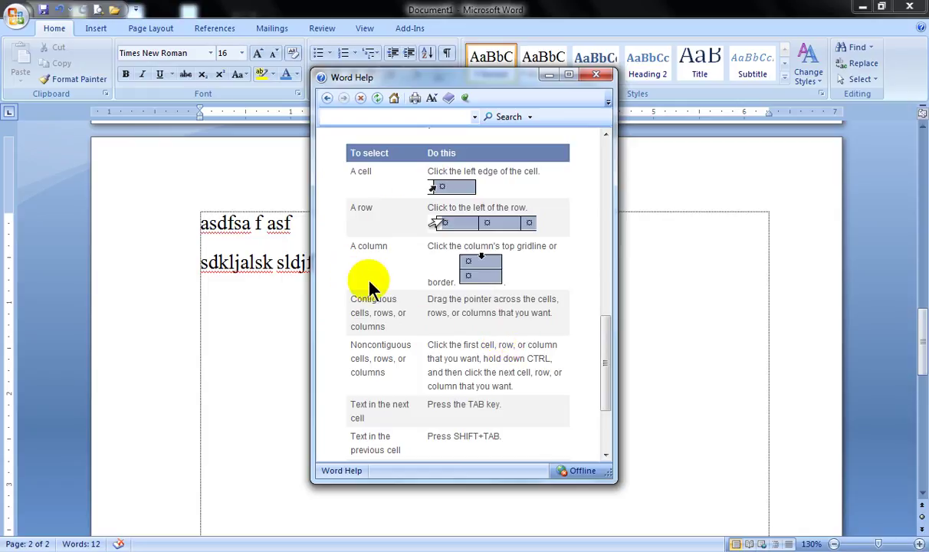
{"action": "scroll", "coordinate": [472, 330], "scroll_direction": "down", "scroll_amount": 3}
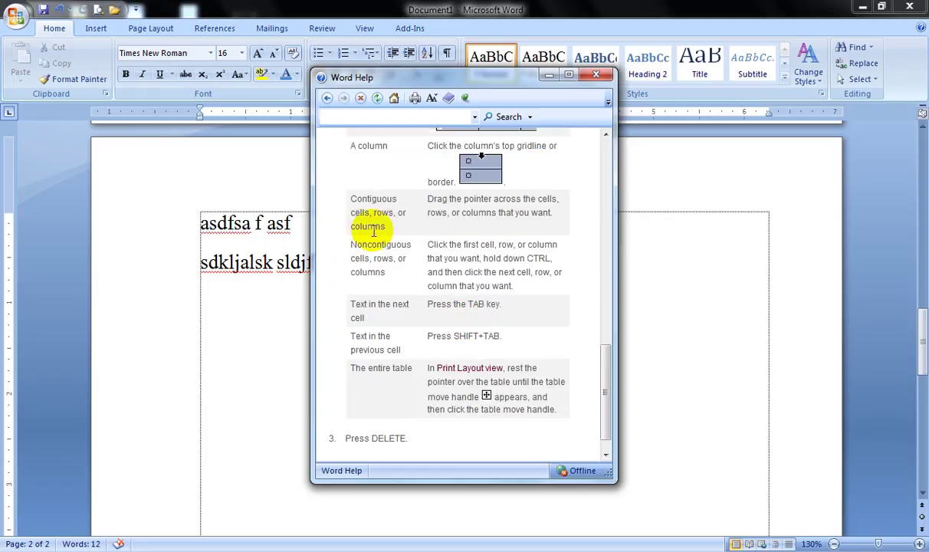
{"action": "scroll", "coordinate": [536, 276], "scroll_direction": "down", "scroll_amount": 1}
{"action": "scroll", "coordinate": [476, 280], "scroll_direction": "up", "scroll_amount": 4}
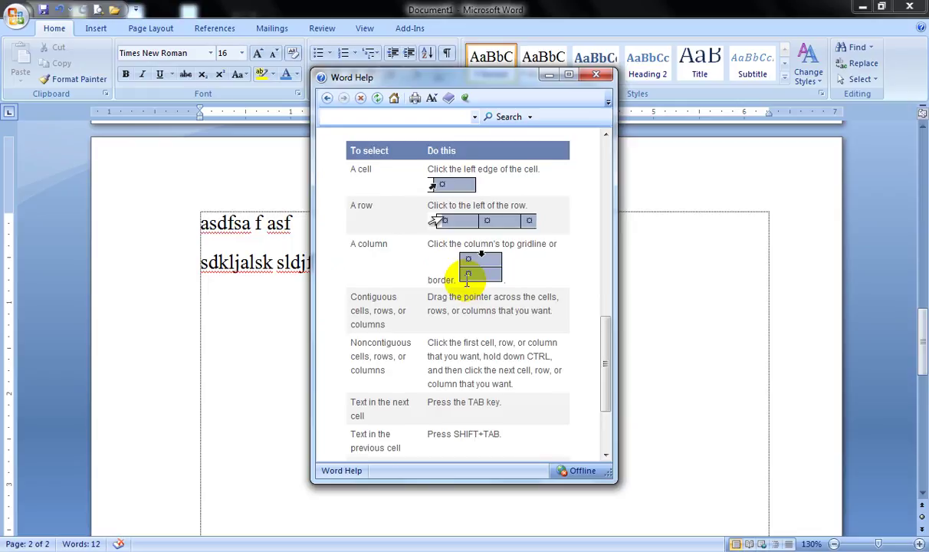
{"action": "scroll", "coordinate": [467, 280], "scroll_direction": "up", "scroll_amount": 7}
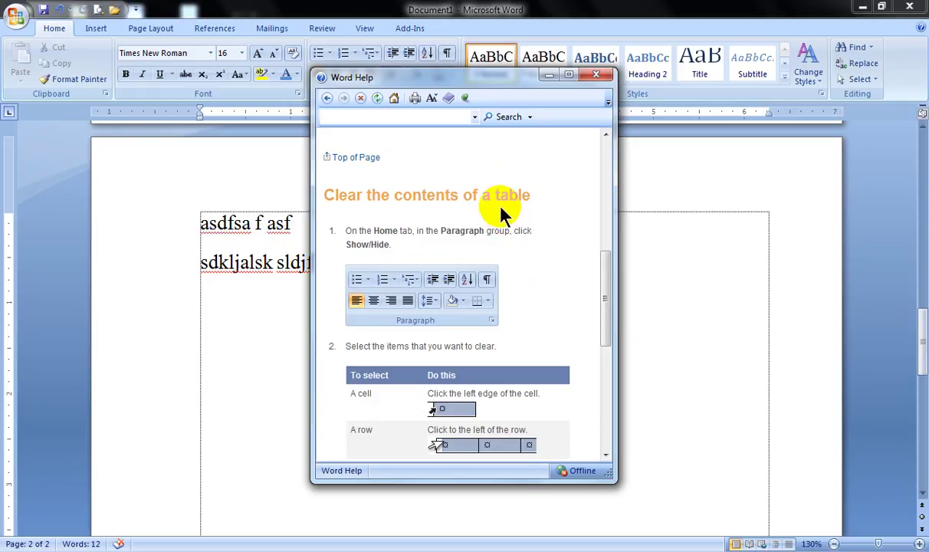
{"action": "left_click", "coordinate": [596, 76]}
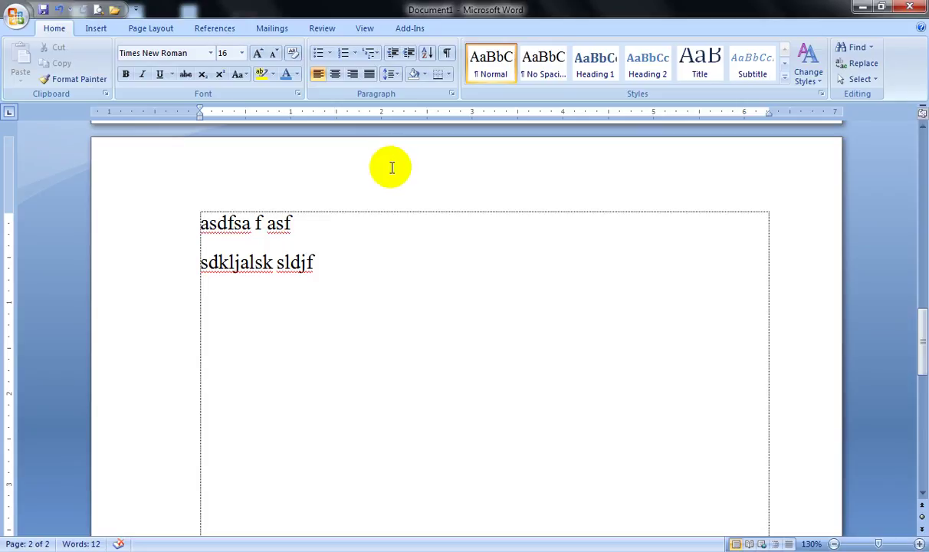
Hide the white space between pages from the upper edge of the first page.
{"action": "scroll", "coordinate": [394, 169], "scroll_direction": "up", "scroll_amount": 3}
{"action": "scroll", "coordinate": [405, 164], "scroll_direction": "up", "scroll_amount": 3}
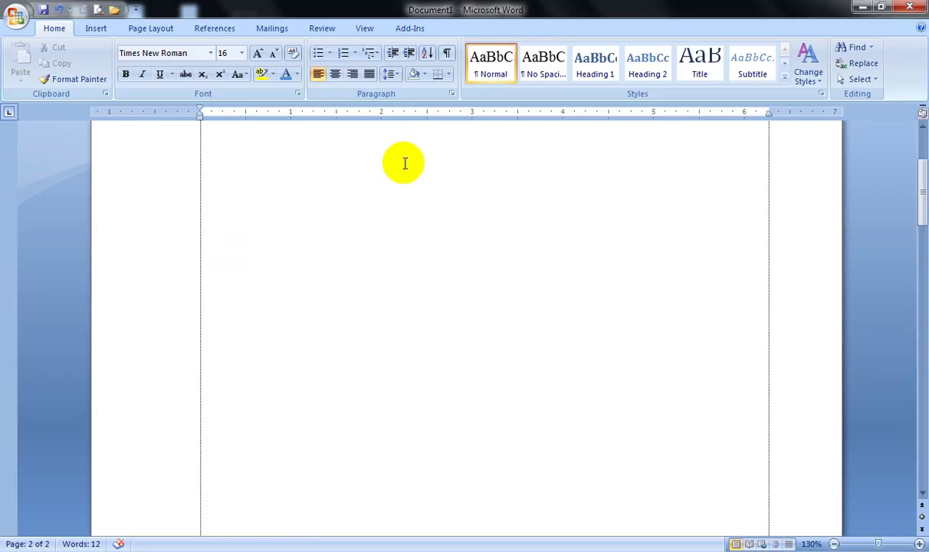
{"action": "scroll", "coordinate": [401, 169], "scroll_direction": "up", "scroll_amount": 5}
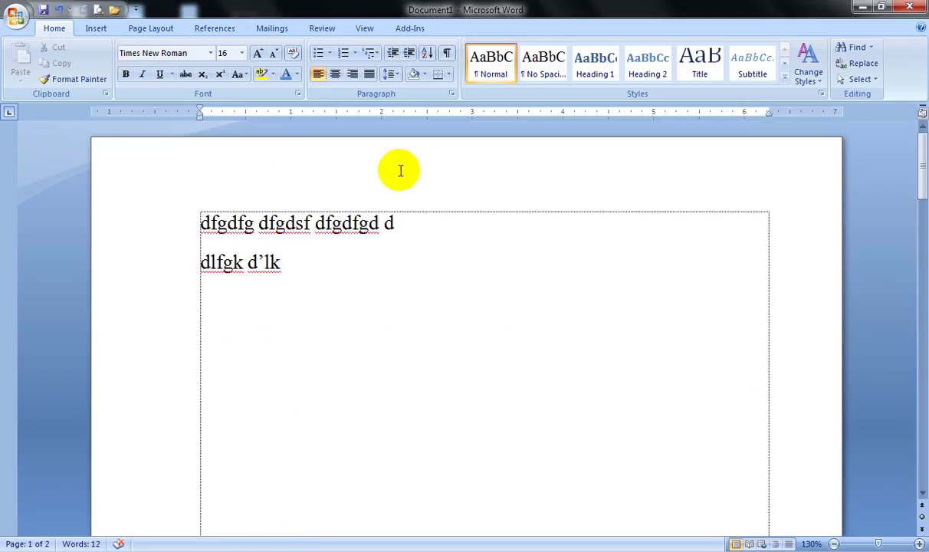
{"action": "double_click", "coordinate": [503, 134]}
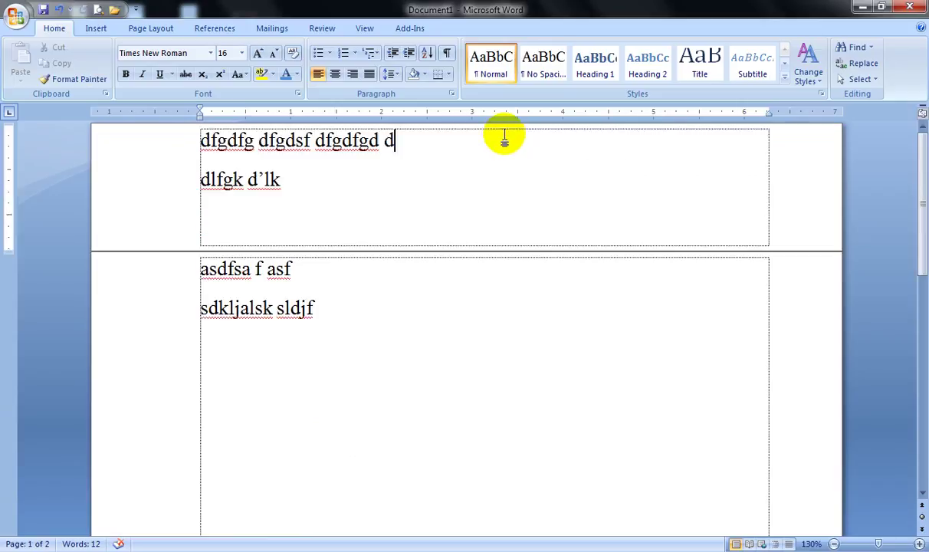
{"action": "scroll", "coordinate": [461, 184], "scroll_direction": "down", "scroll_amount": 3}
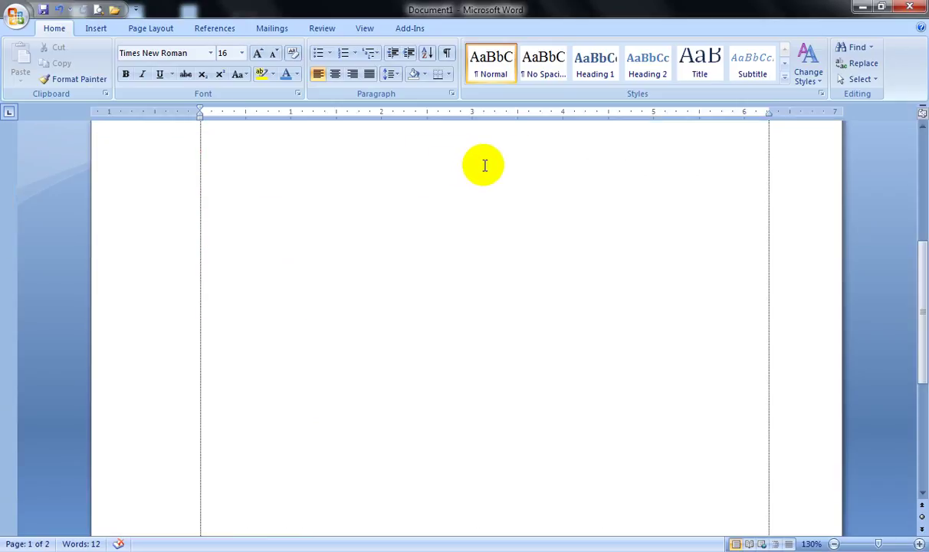
Restore the hidden white space between pages from the upper edge of the first page, and look through both pages.
{"action": "scroll", "coordinate": [485, 151], "scroll_direction": "up", "scroll_amount": 3}
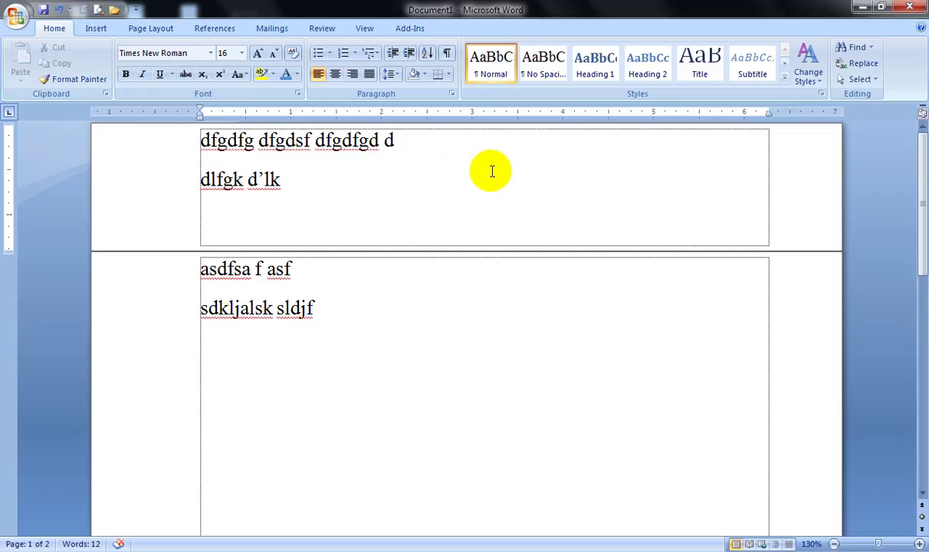
{"action": "double_click", "coordinate": [334, 230]}
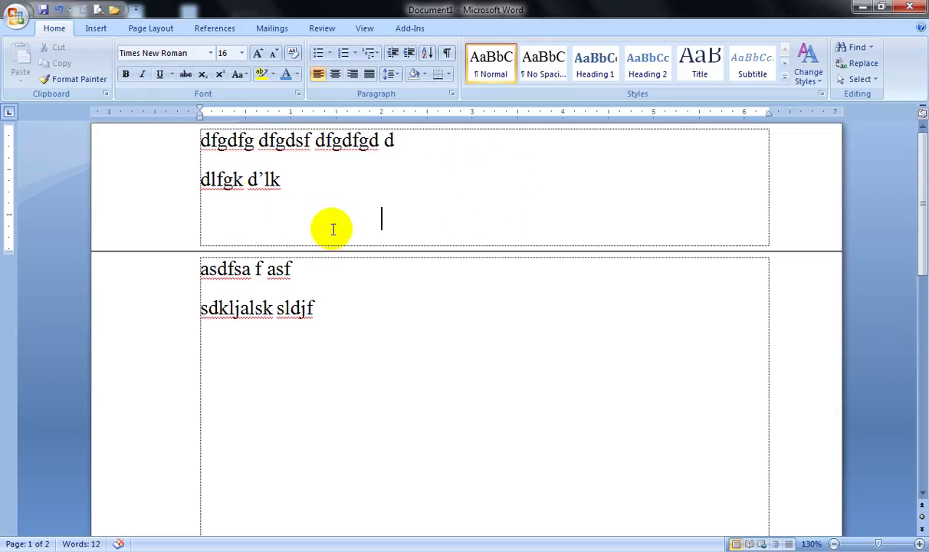
{"action": "scroll", "coordinate": [373, 200], "scroll_direction": "down", "scroll_amount": 5}
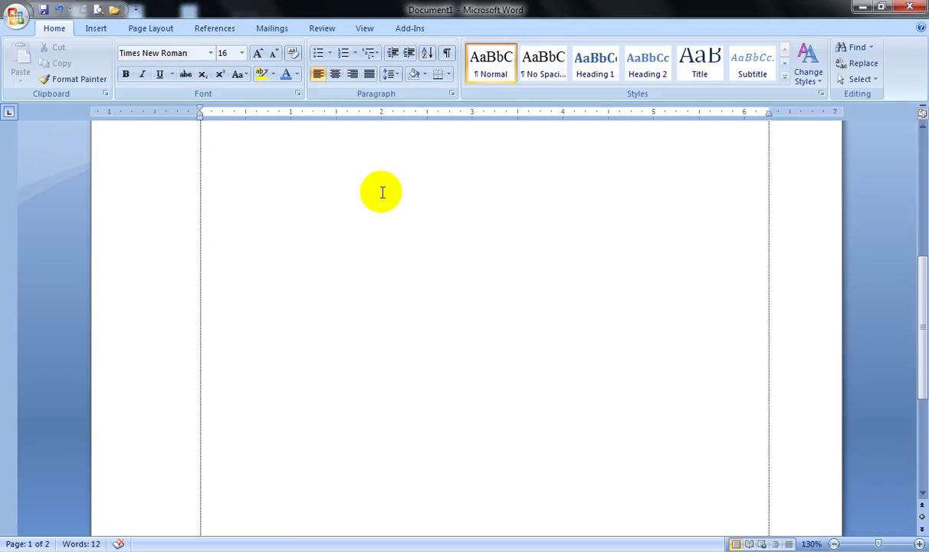
{"action": "scroll", "coordinate": [380, 196], "scroll_direction": "up", "scroll_amount": 5}
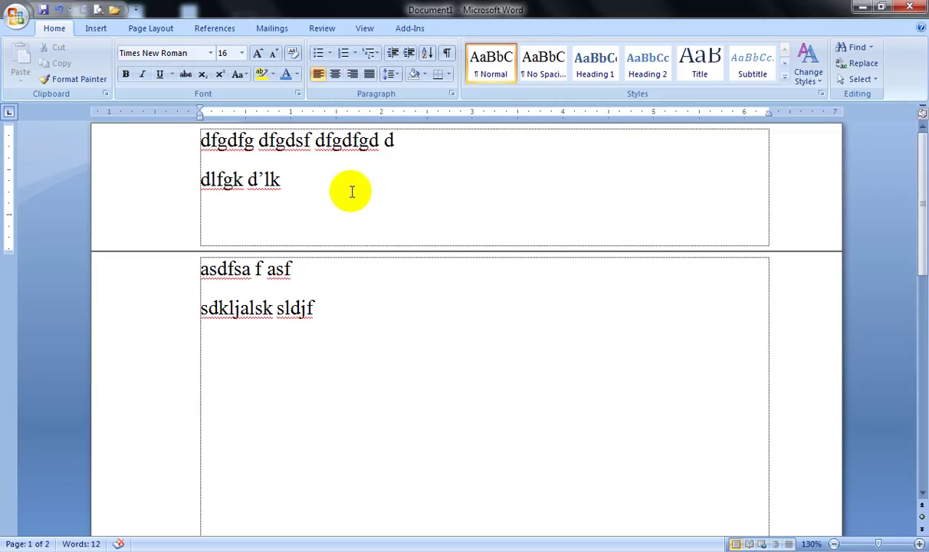
{"action": "double_click", "coordinate": [519, 123]}
{"action": "scroll", "coordinate": [427, 163], "scroll_direction": "down", "scroll_amount": 3}
{"action": "right_click", "coordinate": [401, 225]}
{"action": "scroll", "coordinate": [379, 210], "scroll_direction": "down", "scroll_amount": 3}
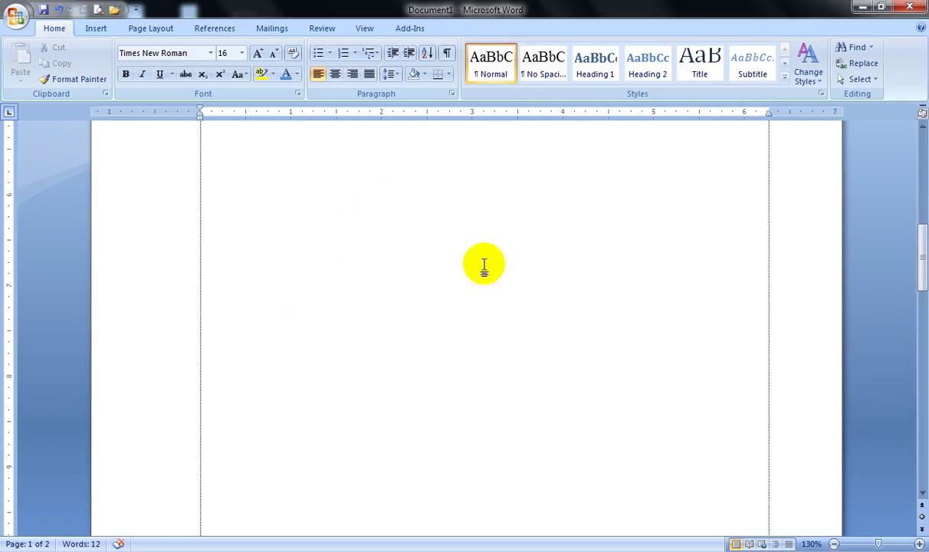
{"action": "scroll", "coordinate": [439, 216], "scroll_direction": "down", "scroll_amount": 3}
{"action": "scroll", "coordinate": [491, 233], "scroll_direction": "up", "scroll_amount": 5}
{"action": "scroll", "coordinate": [497, 239], "scroll_direction": "up", "scroll_amount": 5}
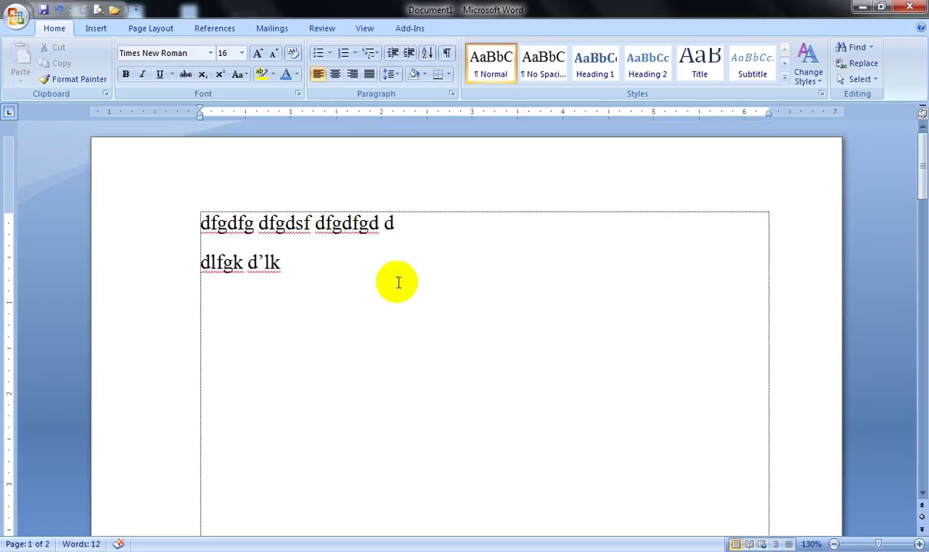
Enter "lsdf sdfjksd" and, at the 4-inch mark, "lskdjf sldkjf" on the first page's third line, with ";lksjdf slkdf asldkf" beneath it.
{"action": "left_click", "coordinate": [284, 283]}
{"action": "double_click", "coordinate": [381, 304]}
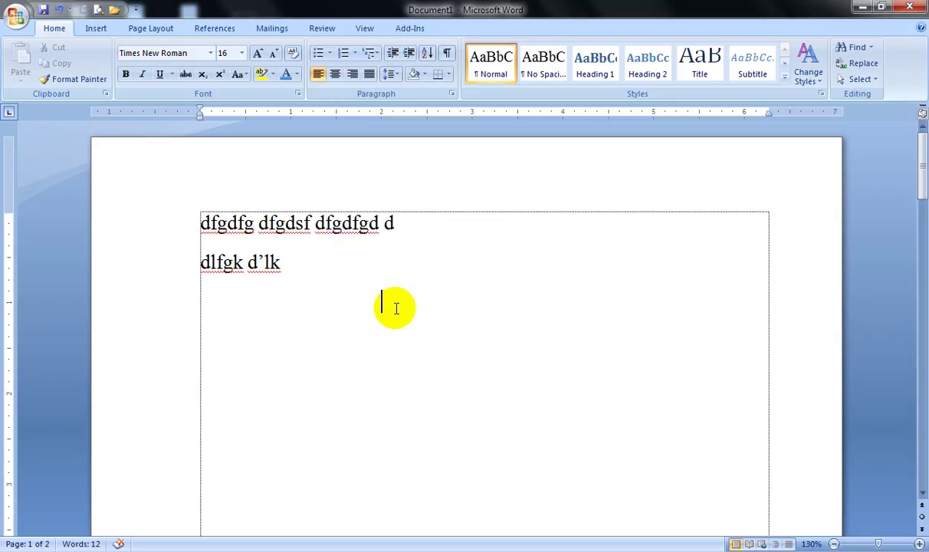
{"action": "key", "text": "ctrl+Page_Down"}
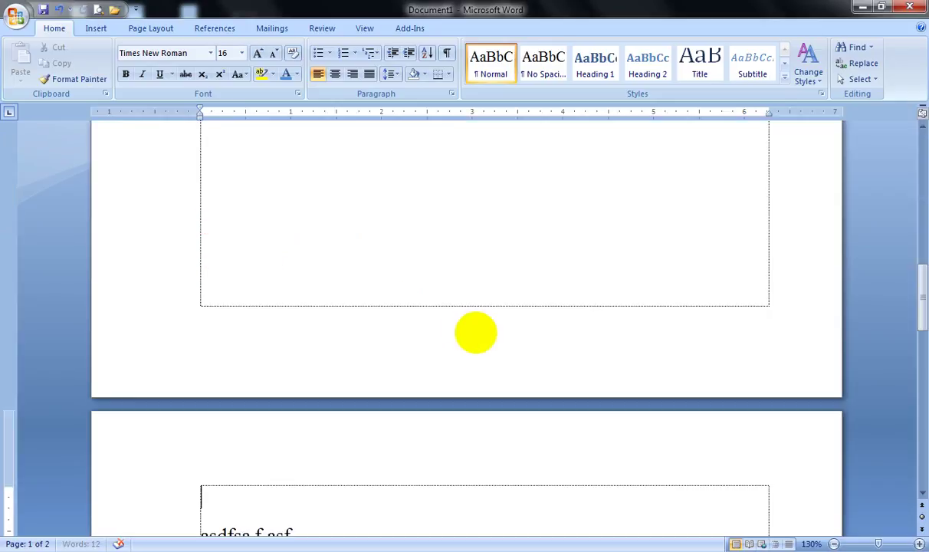
{"action": "scroll", "coordinate": [206, 306], "scroll_direction": "up", "scroll_amount": 15}
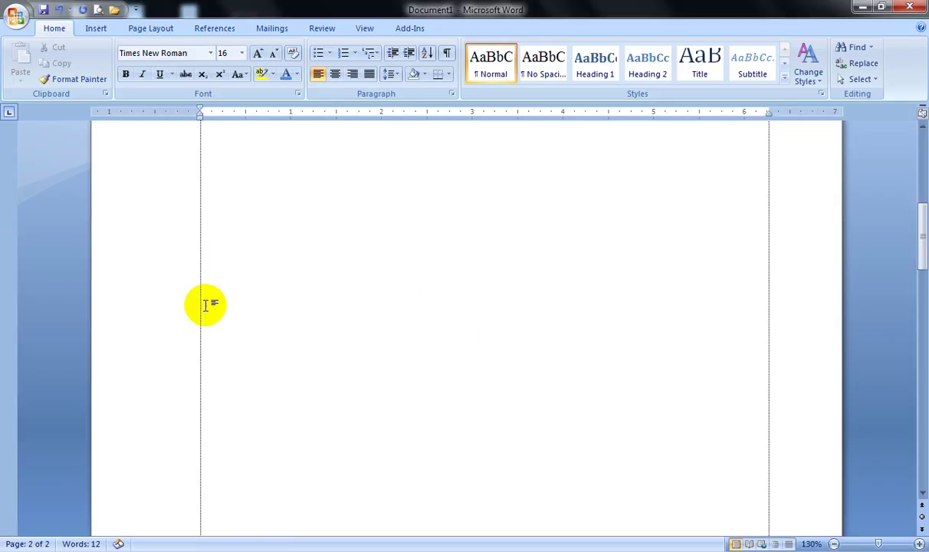
{"action": "left_click_drag", "start_coordinate": [217, 296], "coordinate": [217, 326]}
{"action": "left_click", "coordinate": [297, 366]}
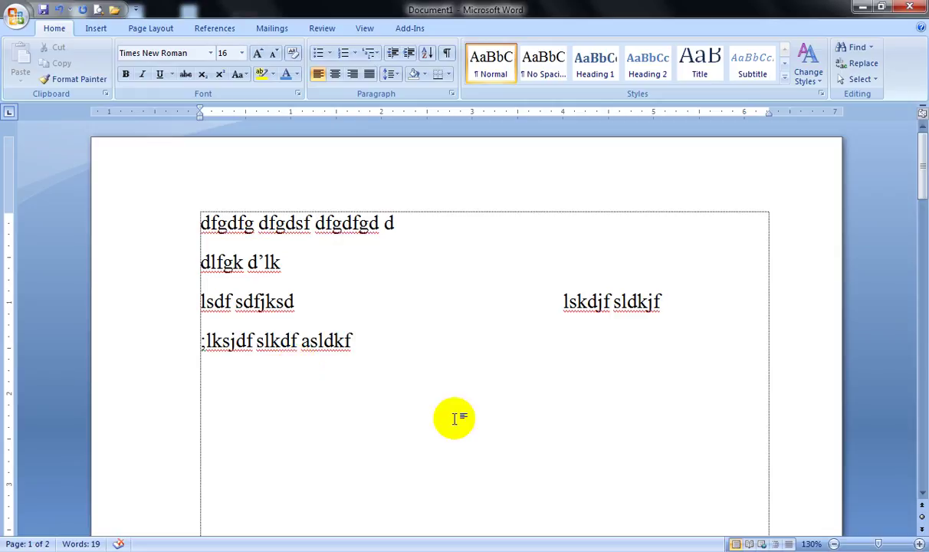
Place the insertion point at the end of the second line, at the end of the first line, and after "dlfgk".
{"action": "left_click", "coordinate": [279, 259]}
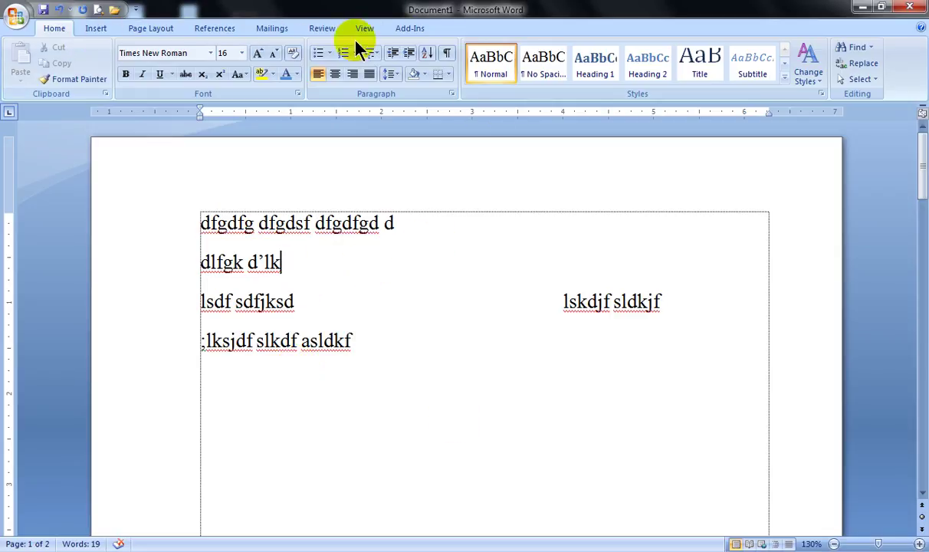
{"action": "left_click", "coordinate": [407, 230]}
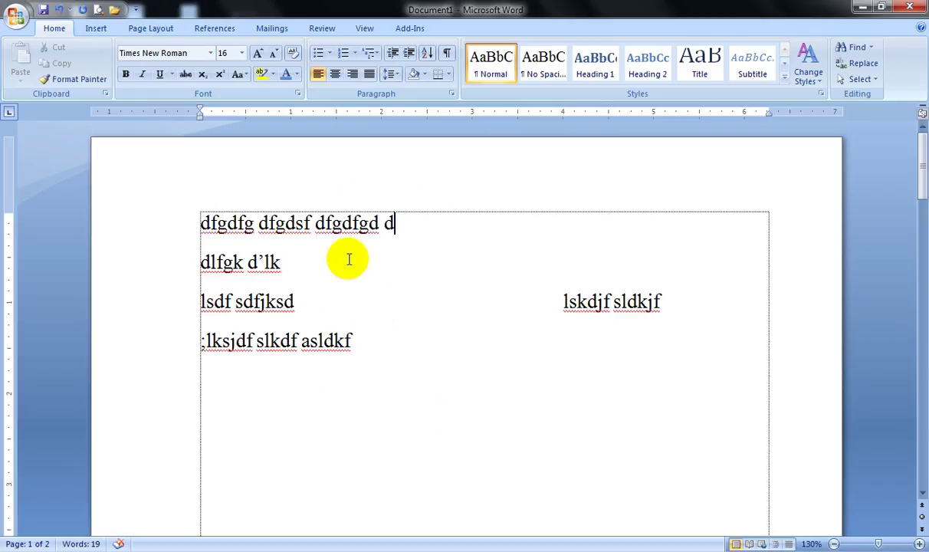
{"action": "left_click", "coordinate": [246, 262]}
{"action": "key", "text": "BackSpace"}
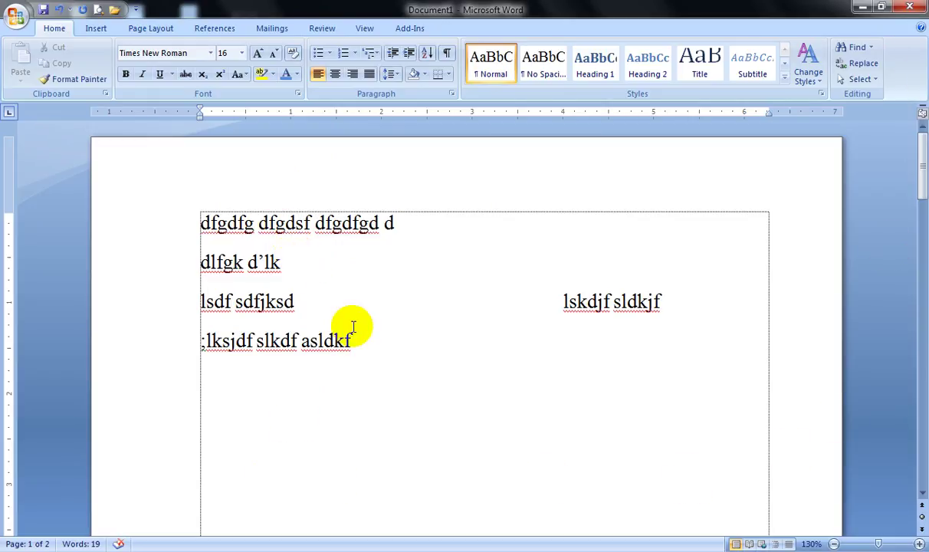
{"action": "scroll", "coordinate": [430, 305], "scroll_direction": "down", "scroll_amount": 5}
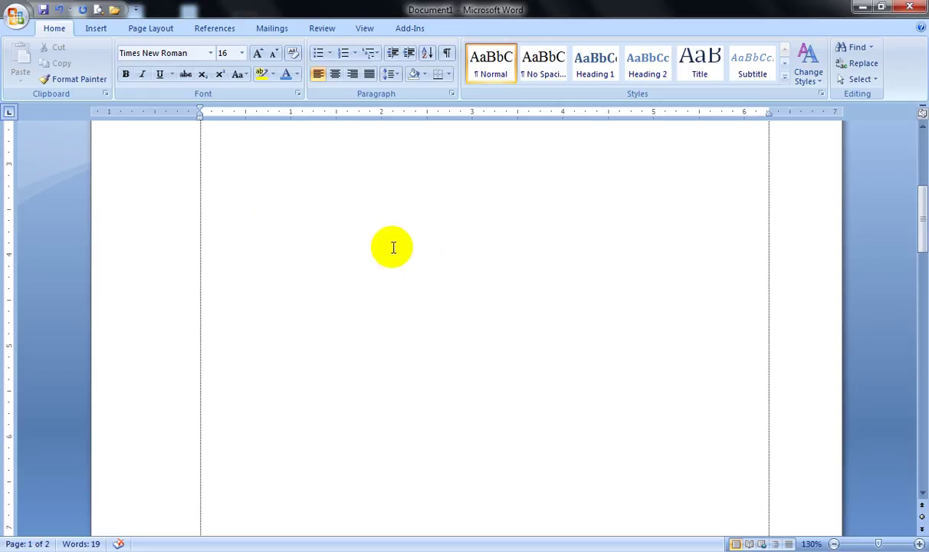
{"action": "scroll", "coordinate": [408, 253], "scroll_direction": "down", "scroll_amount": 4}
{"action": "scroll", "coordinate": [412, 247], "scroll_direction": "down", "scroll_amount": 3}
{"action": "scroll", "coordinate": [412, 247], "scroll_direction": "up", "scroll_amount": 10}
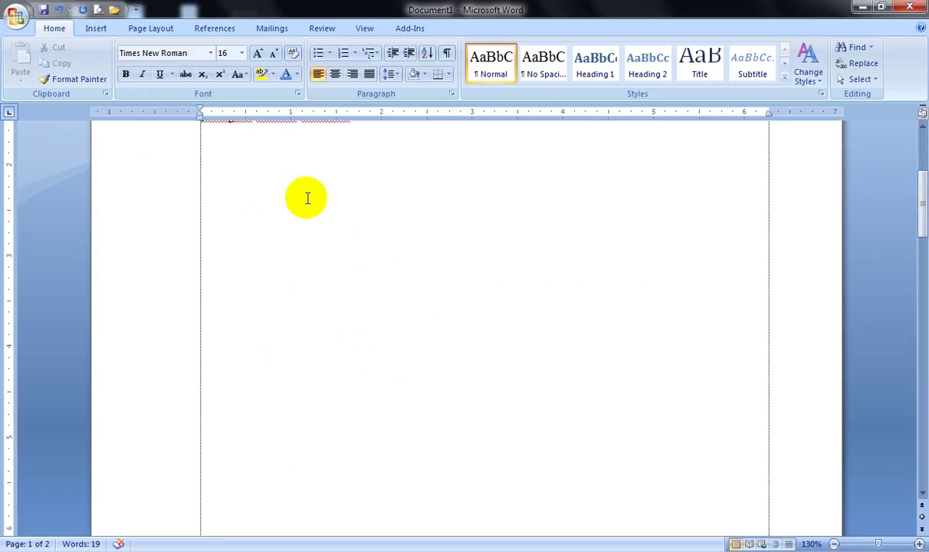
{"action": "scroll", "coordinate": [238, 195], "scroll_direction": "up", "scroll_amount": 3}
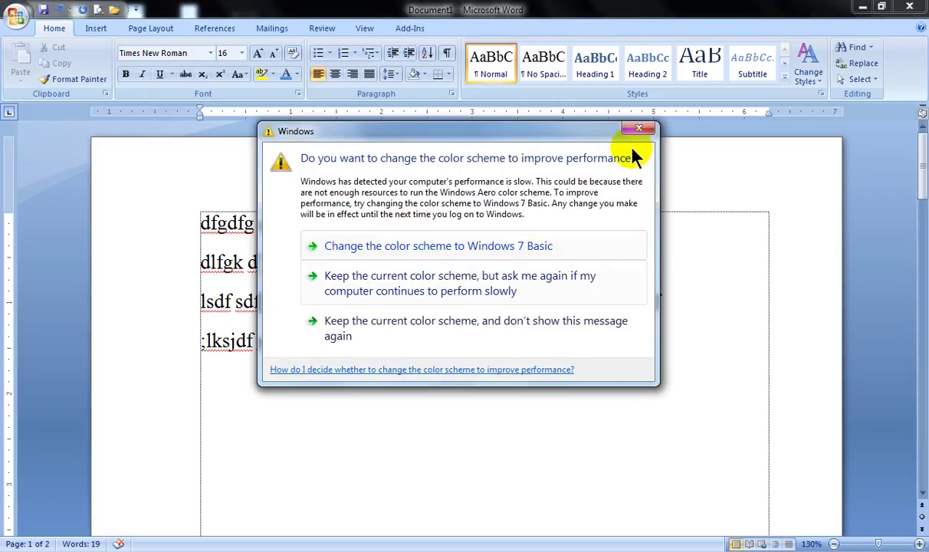
Dismiss the Windows color scheme prompt without choosing any of its options.
{"action": "left_click", "coordinate": [641, 132]}
{"action": "left_click", "coordinate": [909, 6]}
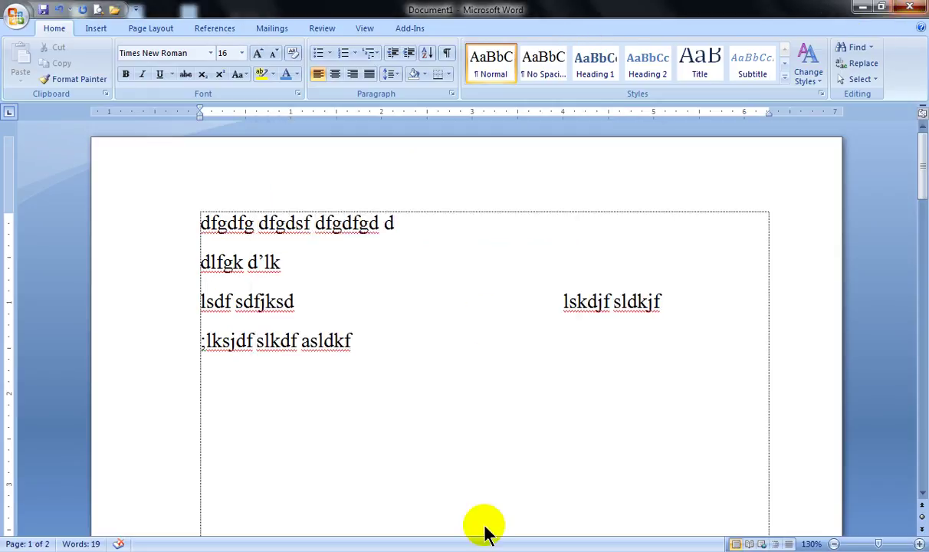